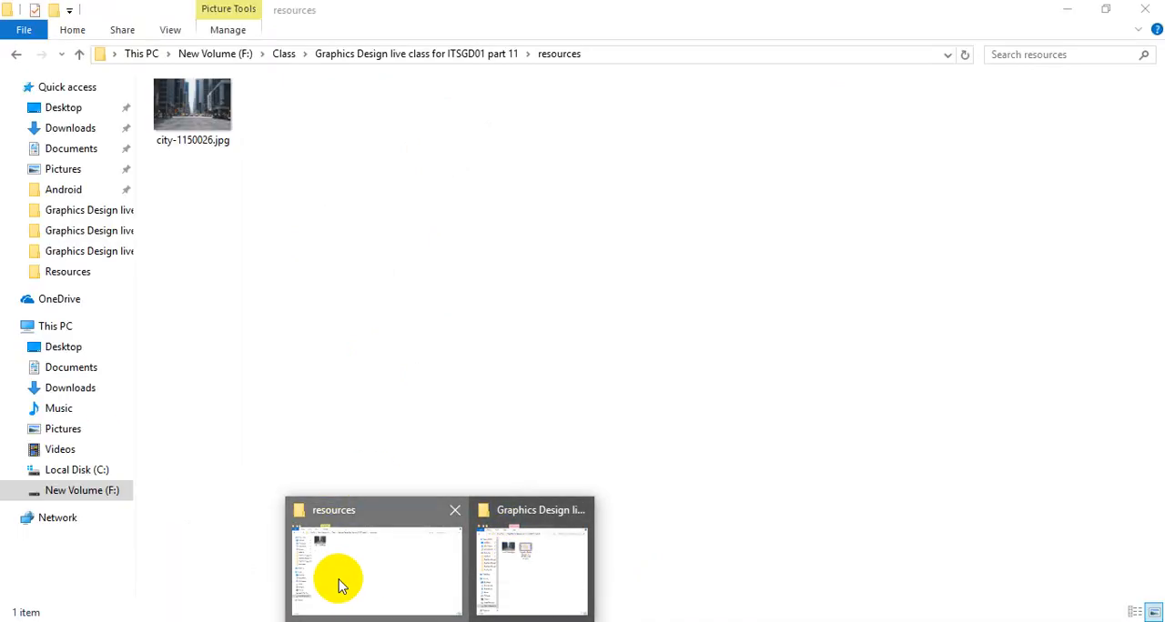
# - Place city-1150026.jpg from the Graphics Design live class for REGD12 Part 28 folder into the Illustrator document
pyautogui.click(338, 582)
pyautogui.moveTo(409, 617)
pyautogui.click(546, 577)
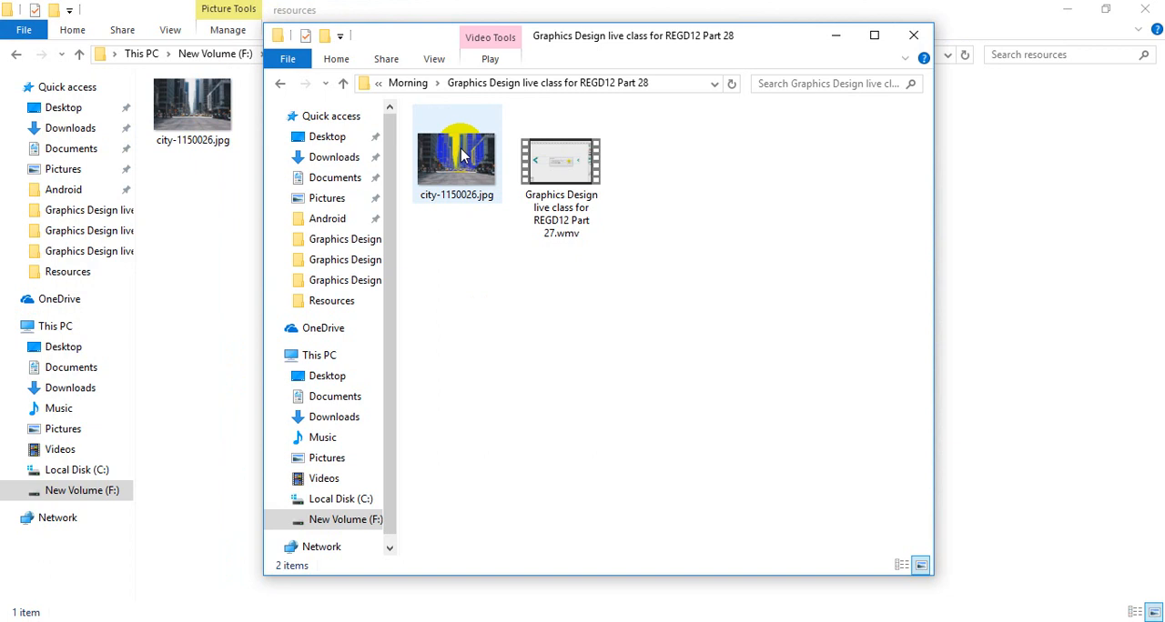
pyautogui.click(455, 156)
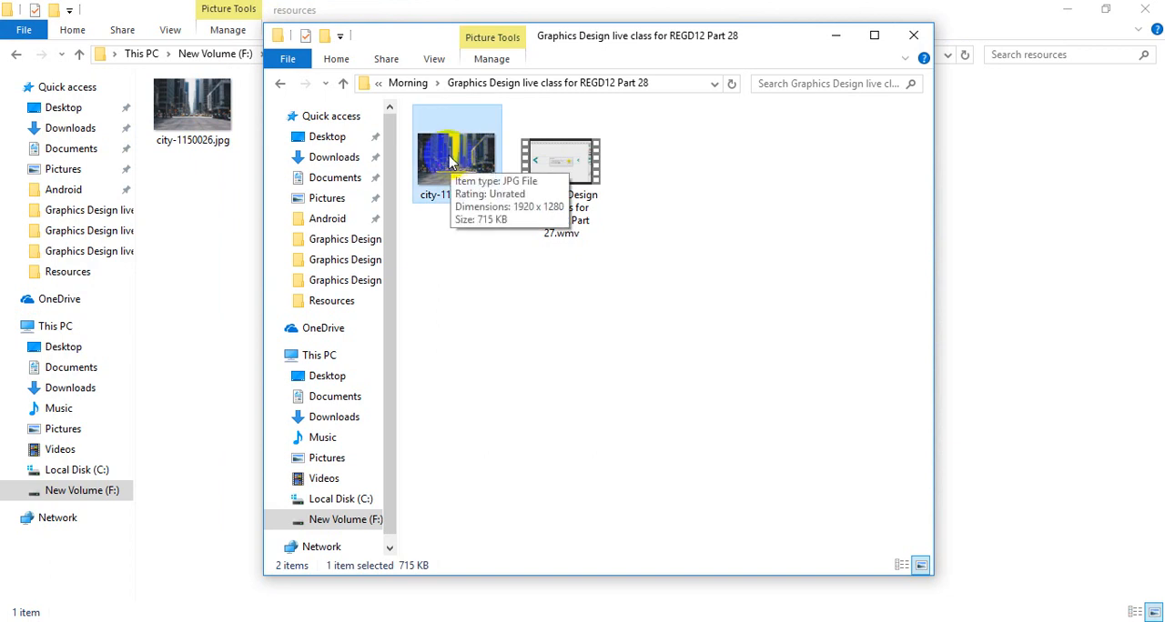
pyautogui.moveTo(457, 176); pyautogui.dragTo(424, 265)
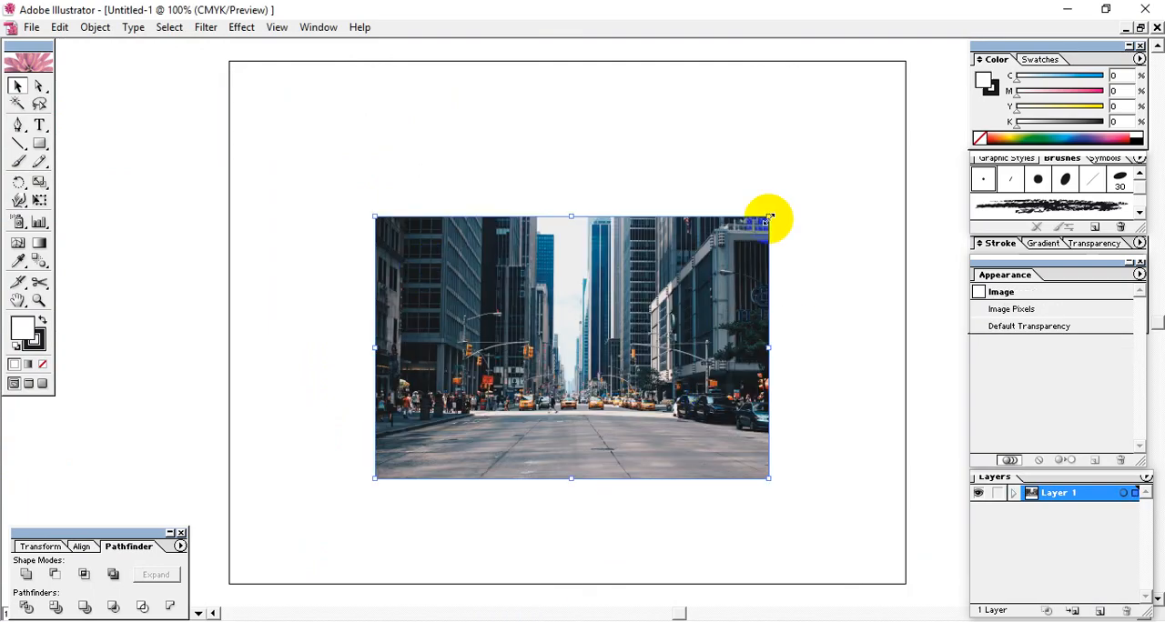
# - Enlarge the city photo to nearly the artboard's width and position it near the artboard's upper edge
pyautogui.moveTo(768, 217); pyautogui.dragTo(872, 148)
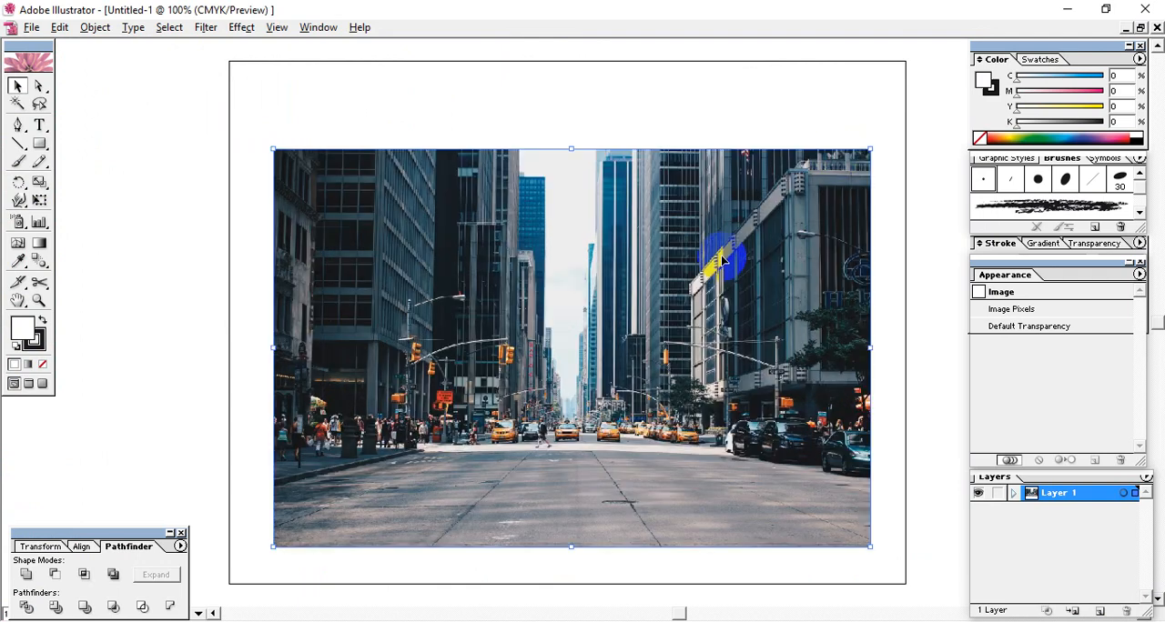
pyautogui.moveTo(632, 338); pyautogui.dragTo(621, 288)
pyautogui.moveTo(858, 98); pyautogui.dragTo(880, 85)
pyautogui.click(102, 164)
# - Draw a many-pointed white starburst over the middle of the city photo with the Star tool
pyautogui.moveTo(41, 146); pyautogui.dragTo(143, 149)
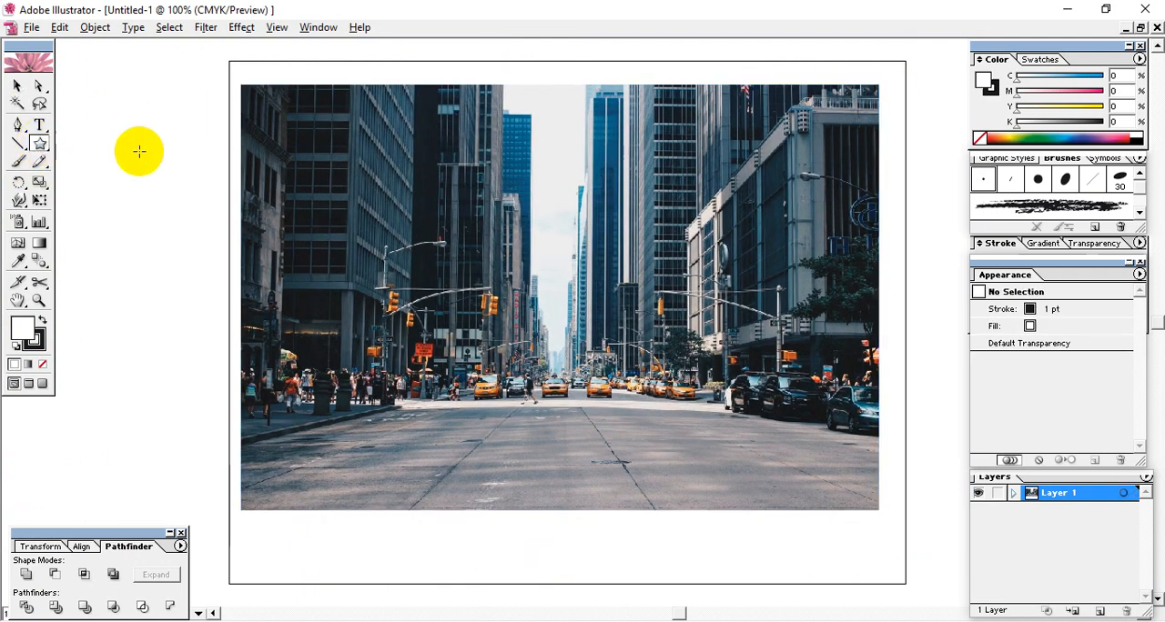
pyautogui.moveTo(581, 312)
pyautogui.mouseDown()
pyautogui.moveTo(304, 189)
pyautogui.moveTo(443, 287)
pyautogui.mouseUp()
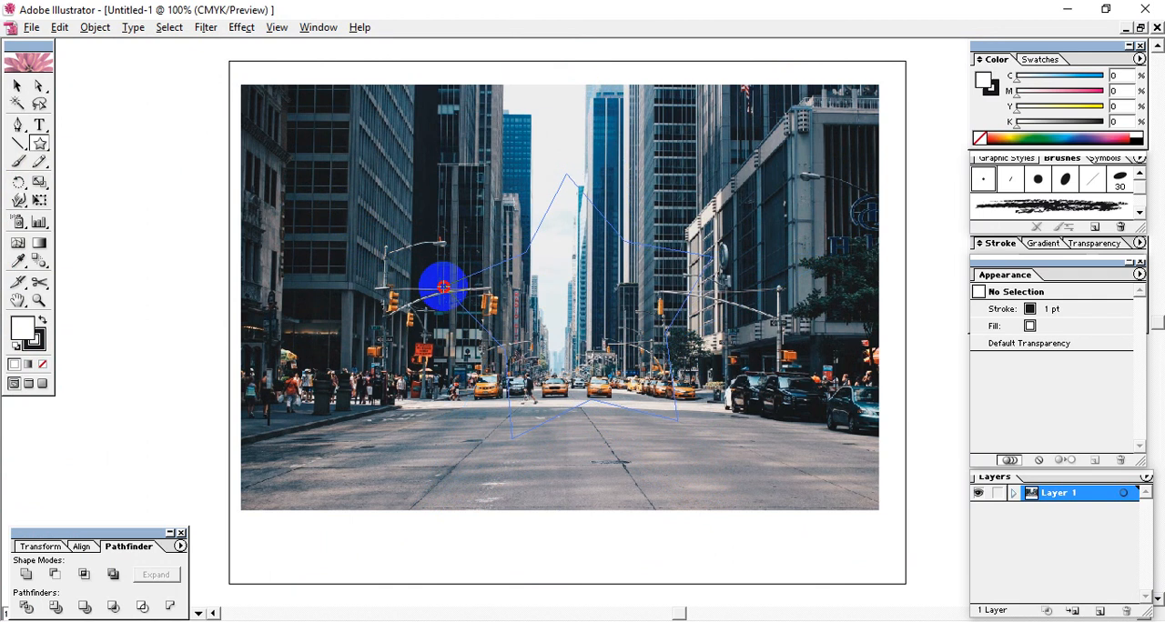
pyautogui.moveTo(443, 288); pyautogui.dragTo(521, 396)
pyautogui.press('Up')
pyautogui.press('Up')
pyautogui.press('Up')
pyautogui.press('Up')
pyautogui.press('Up')
pyautogui.press('Up')
pyautogui.press('Up')
pyautogui.press('Up')
pyautogui.press('Up')
pyautogui.press('Up')
pyautogui.press('Up')
pyautogui.press('Up')
pyautogui.press('Up')
pyautogui.press('Up')
pyautogui.press('Up')
pyautogui.press('Up')
pyautogui.press('Up')
pyautogui.press('Up')
pyautogui.press('Up')
pyautogui.press('Up')
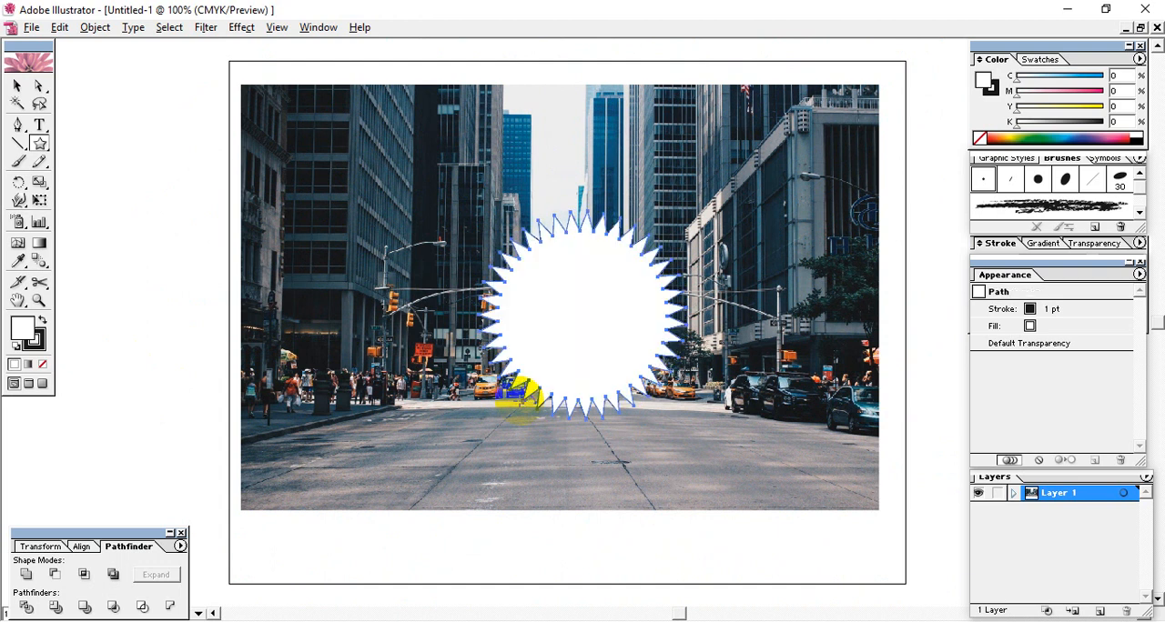
# - Enlarge the starburst and centre it over the city photo
pyautogui.click(16, 85)
pyautogui.moveTo(567, 286); pyautogui.dragTo(491, 274)
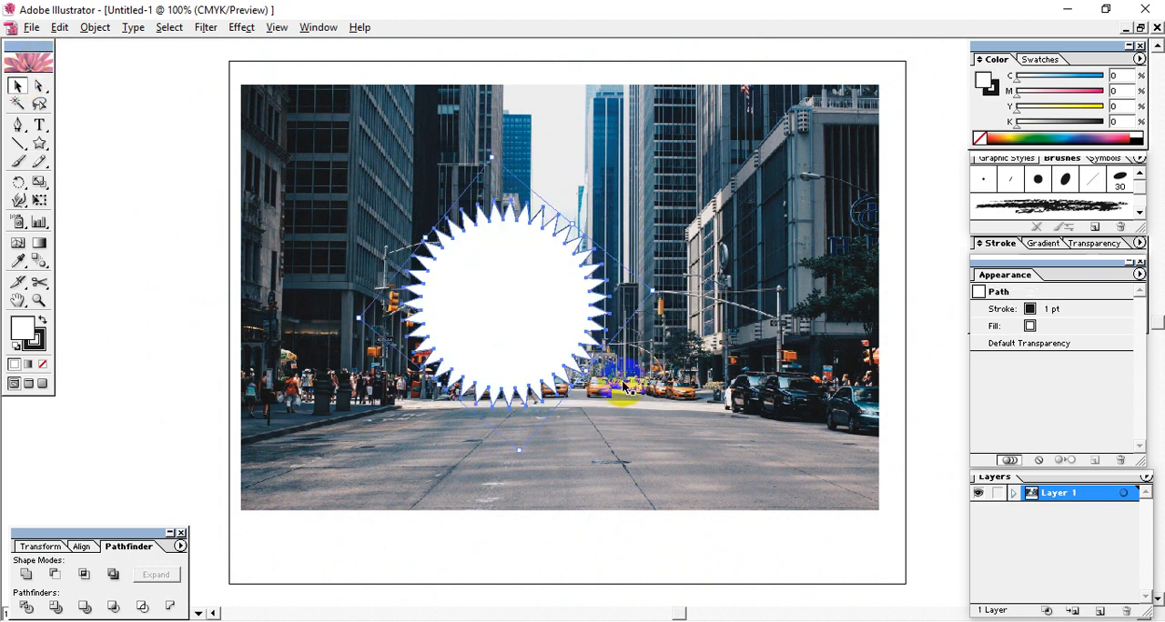
pyautogui.moveTo(661, 292); pyautogui.dragTo(744, 292)
pyautogui.moveTo(497, 307); pyautogui.dragTo(541, 315)
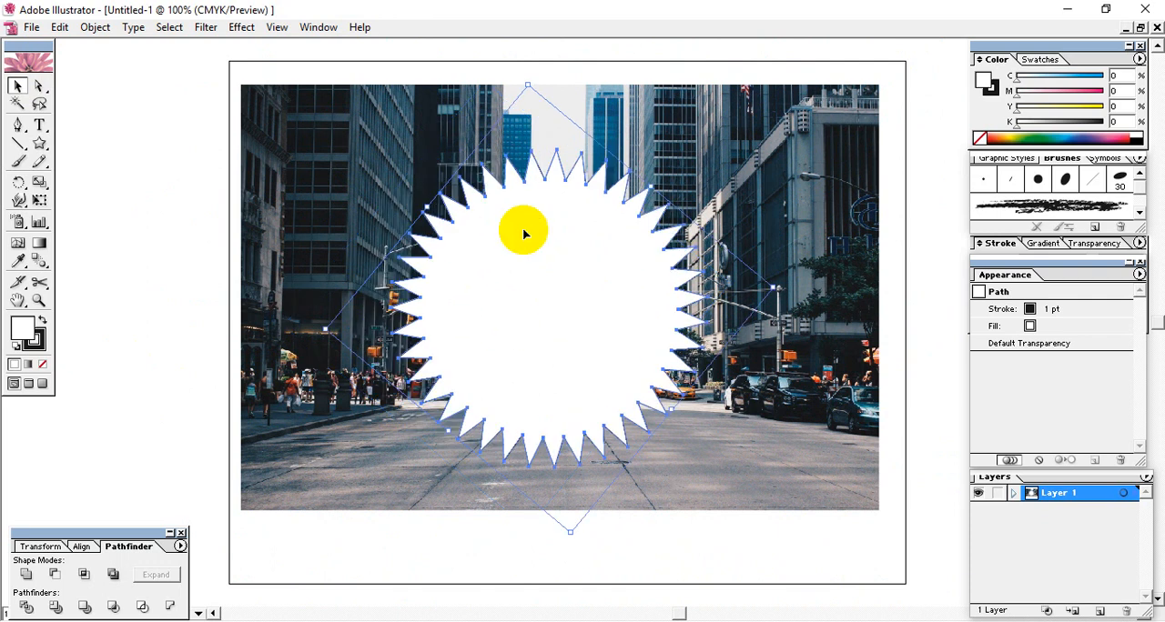
pyautogui.click(507, 146)
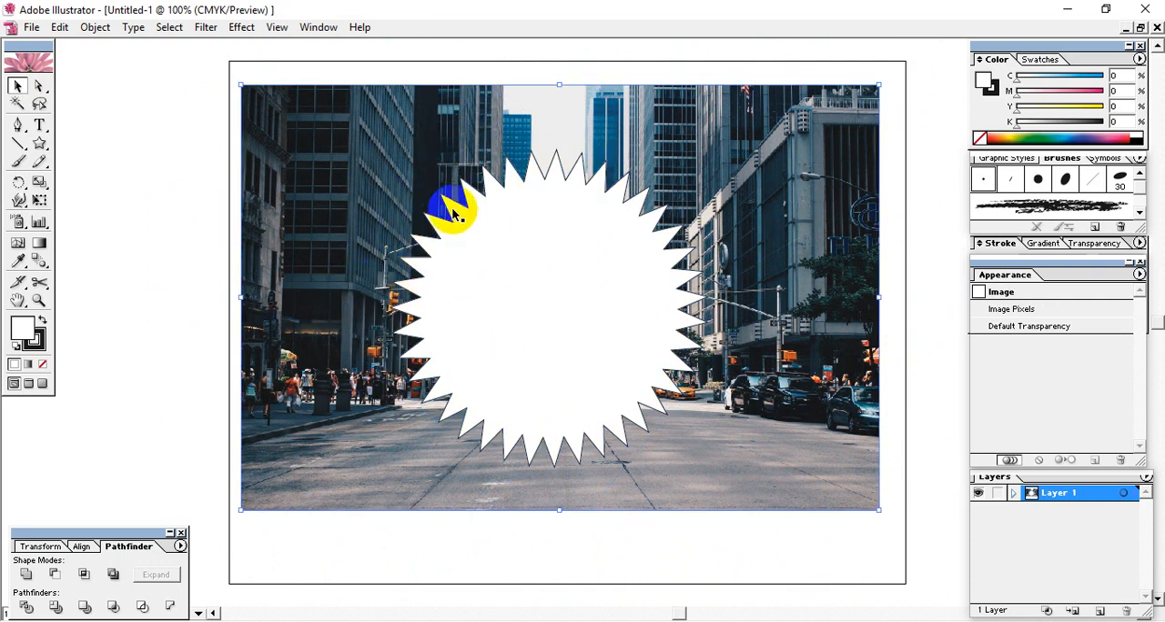
pyautogui.click(137, 268)
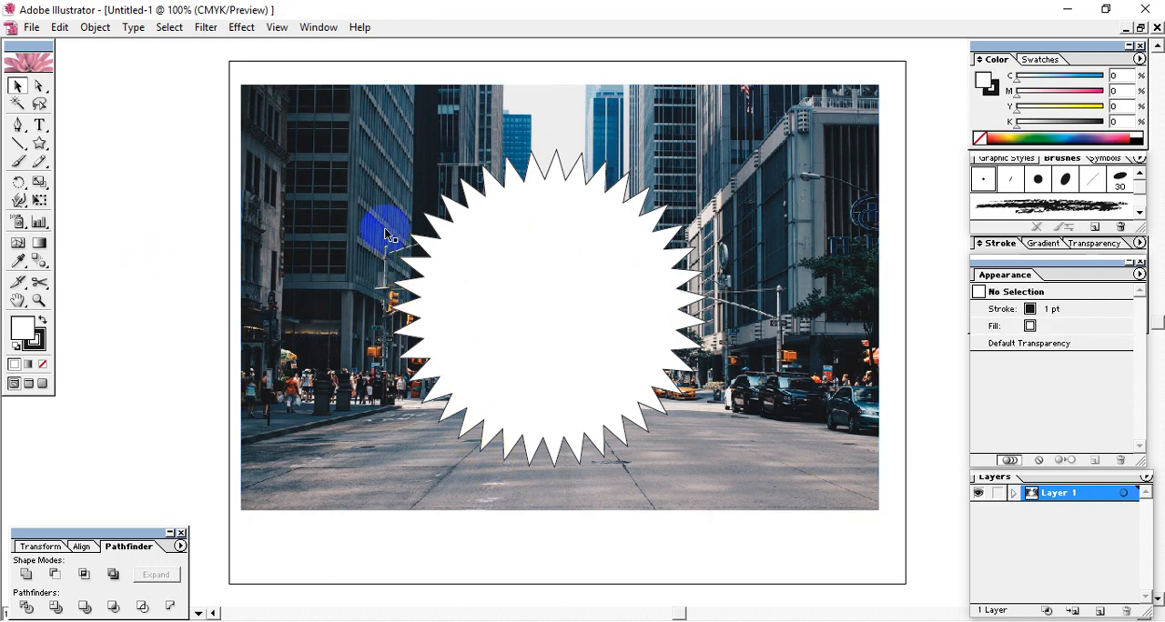
pyautogui.click(559, 315)
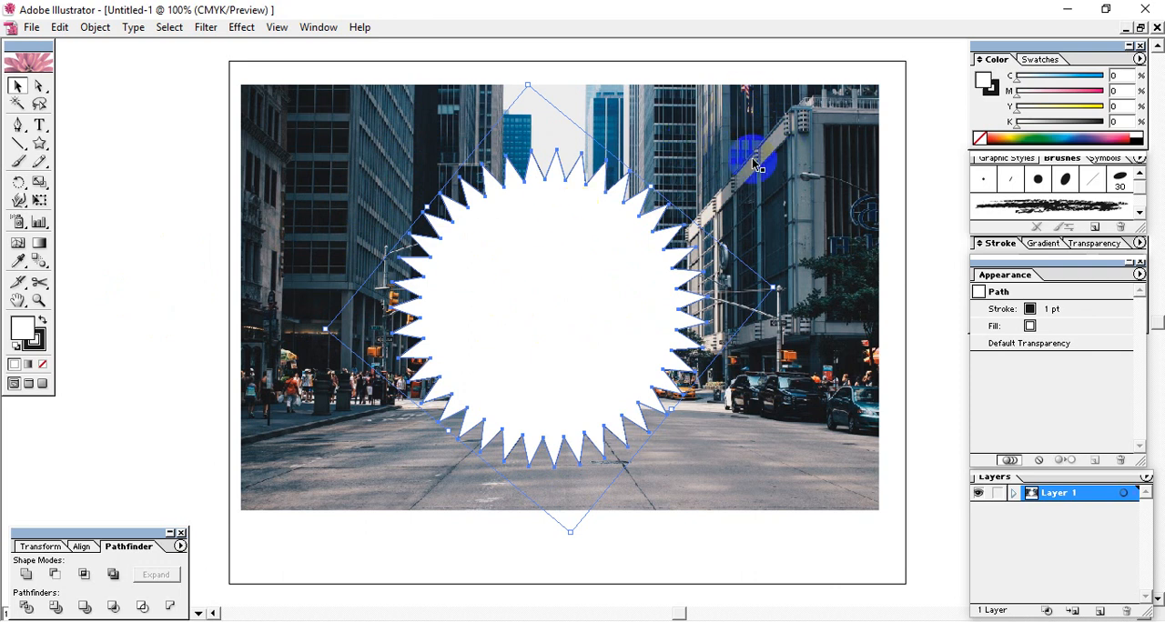
pyautogui.click(86, 240)
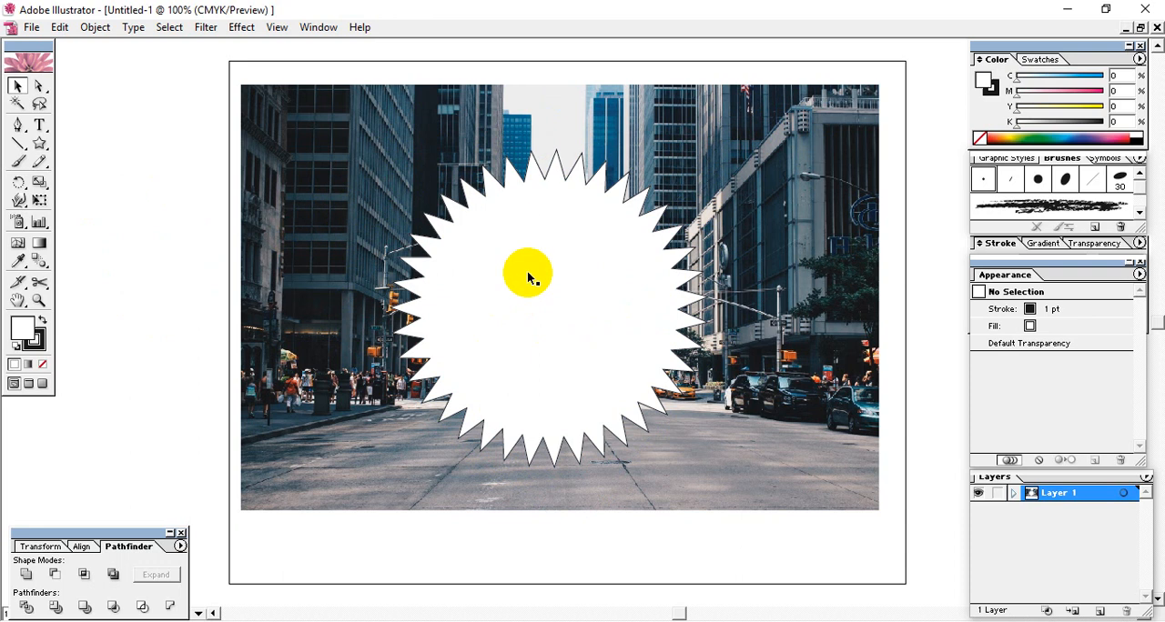
pyautogui.click(532, 299)
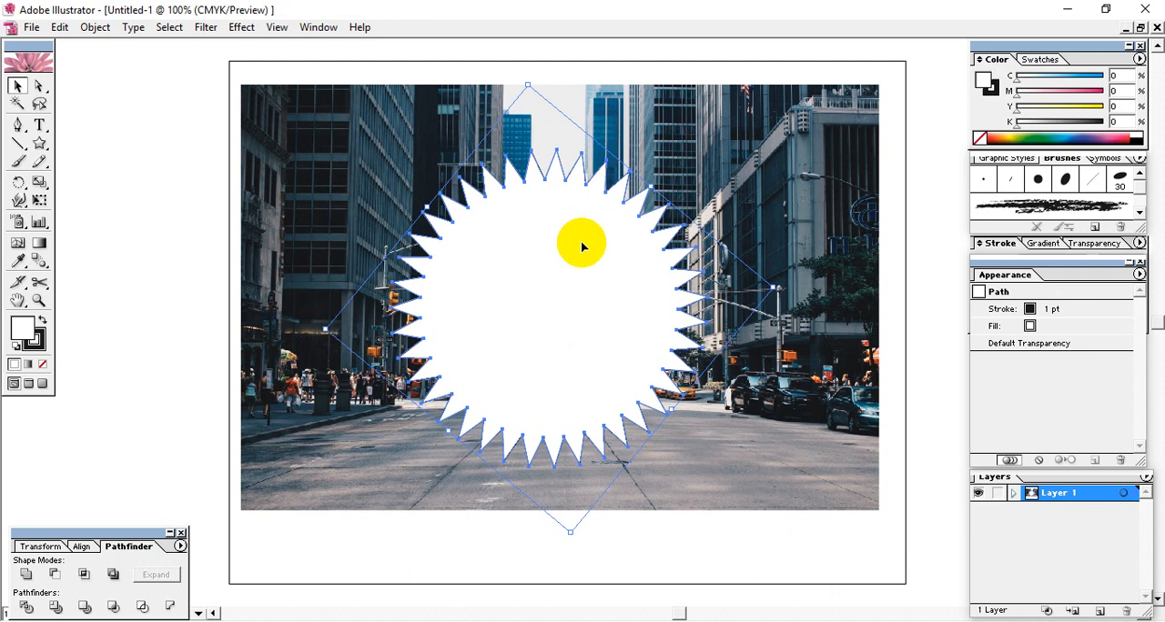
pyautogui.click(351, 234)
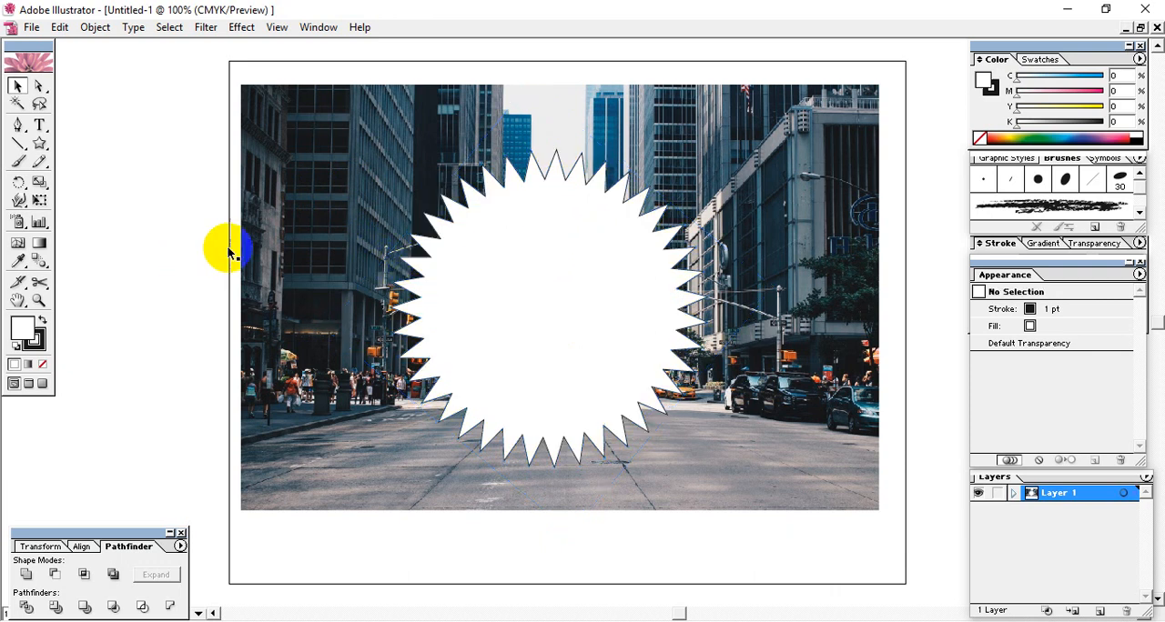
# - Try cropping the city photo to the starburst with a clipping mask, and undo it
pyautogui.moveTo(132, 186); pyautogui.dragTo(588, 476)
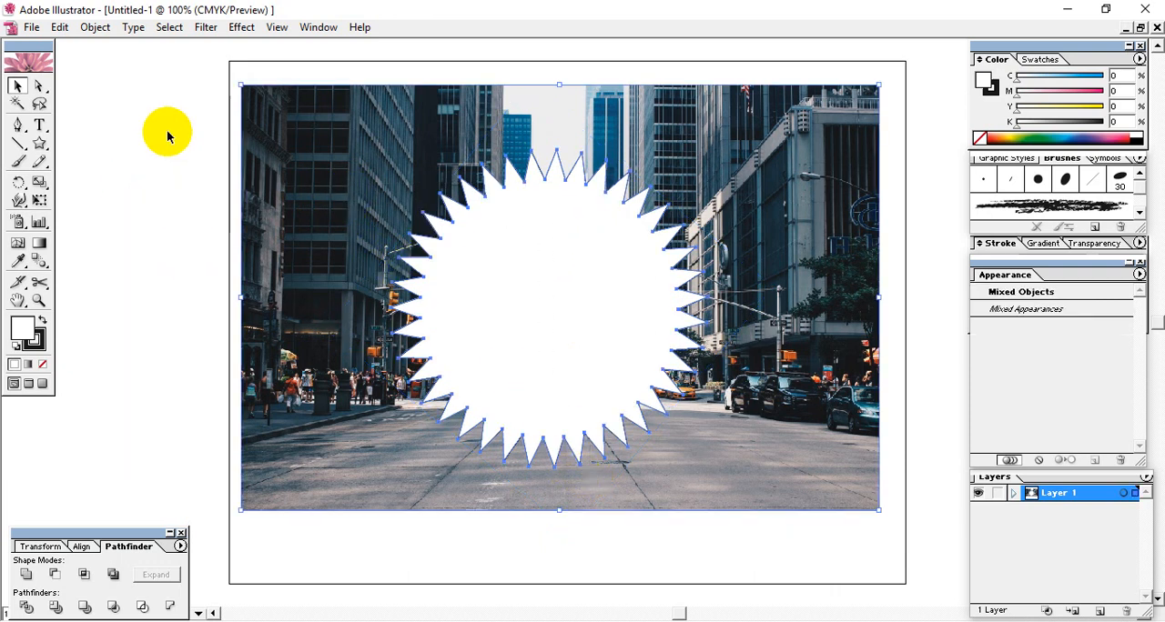
pyautogui.click(96, 26)
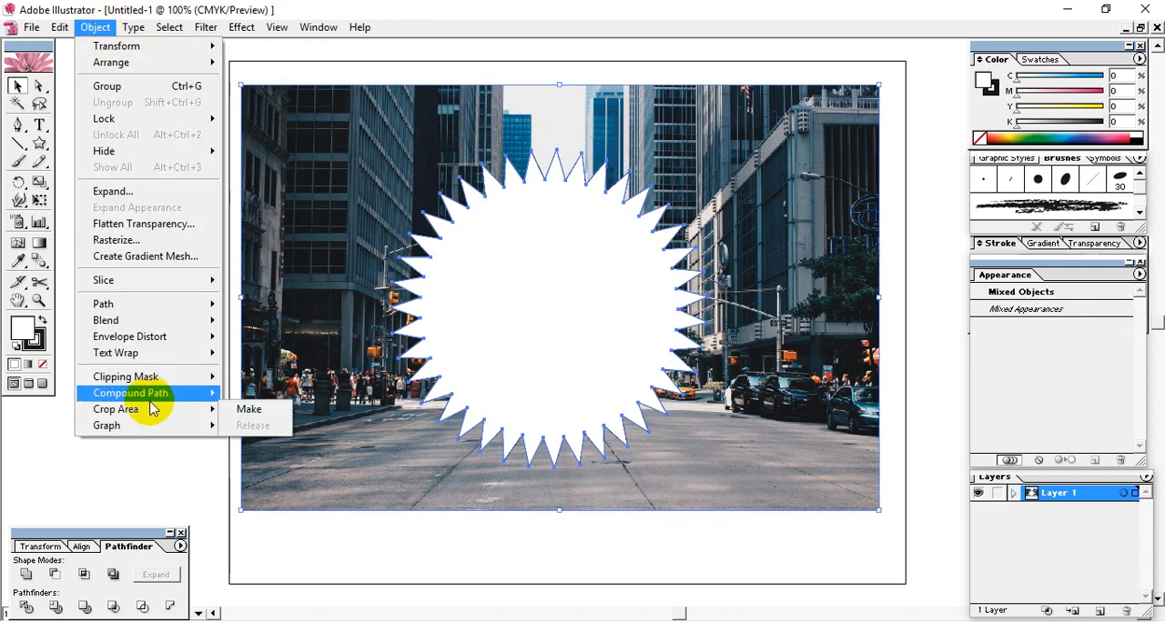
pyautogui.moveTo(156, 377)
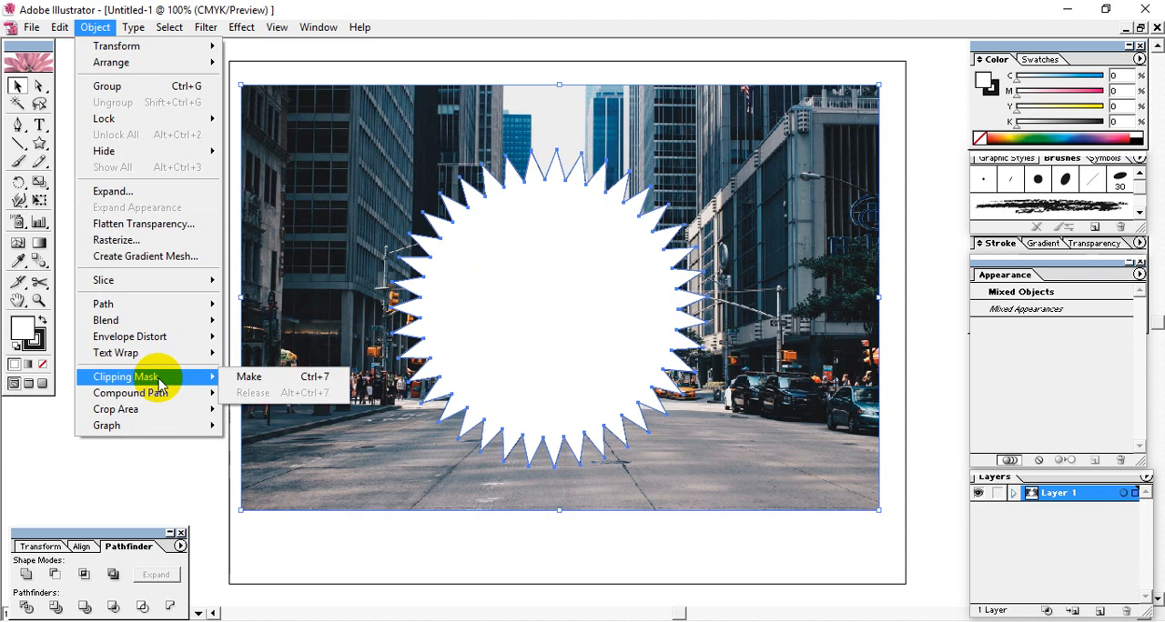
pyautogui.click(325, 385)
pyautogui.click(138, 312)
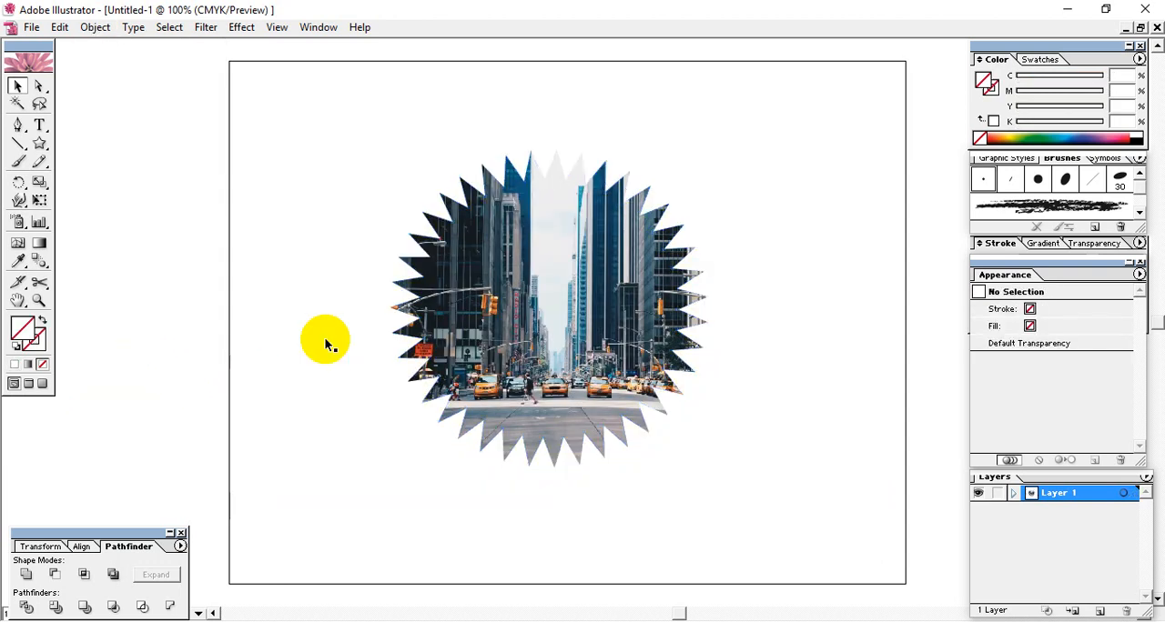
pyautogui.click(615, 271)
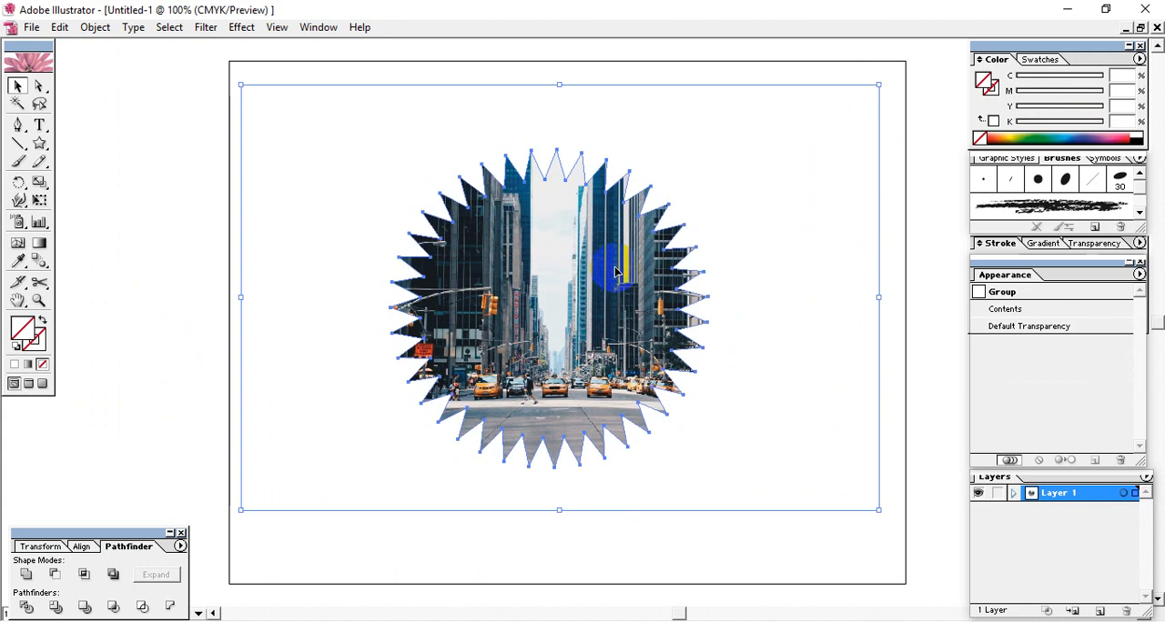
pyautogui.hotkey('ctrl', 'z')
pyautogui.click(104, 315)
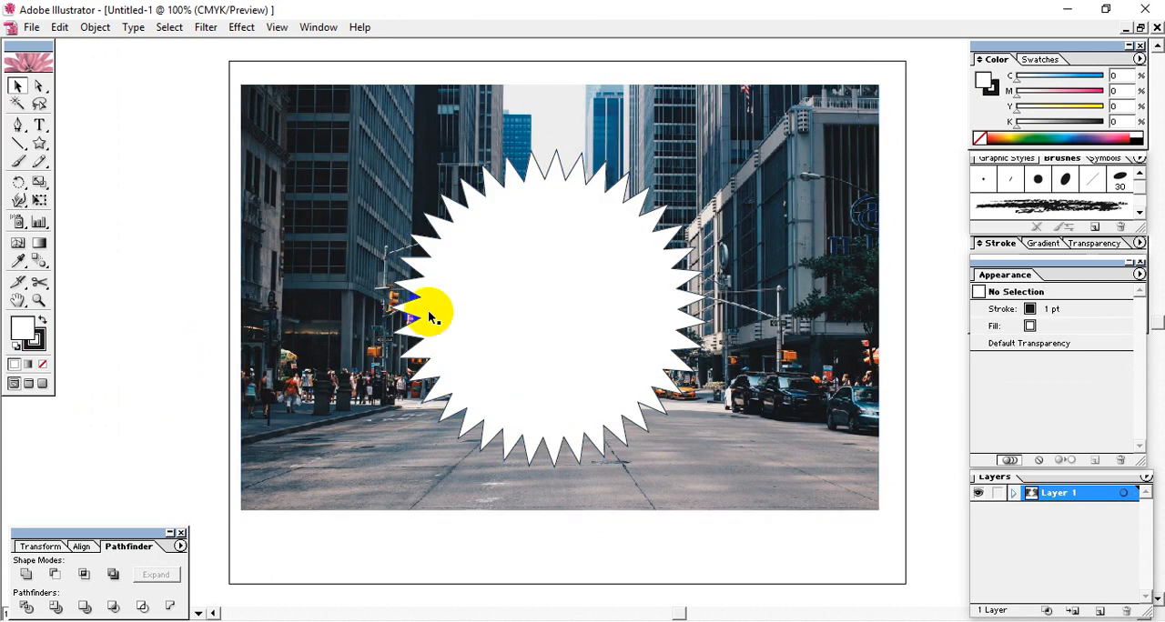
# - Crop the city photo to the starburst with a clipping mask and paste a copy of the starburst in front
pyautogui.click(616, 300)
pyautogui.click(163, 244)
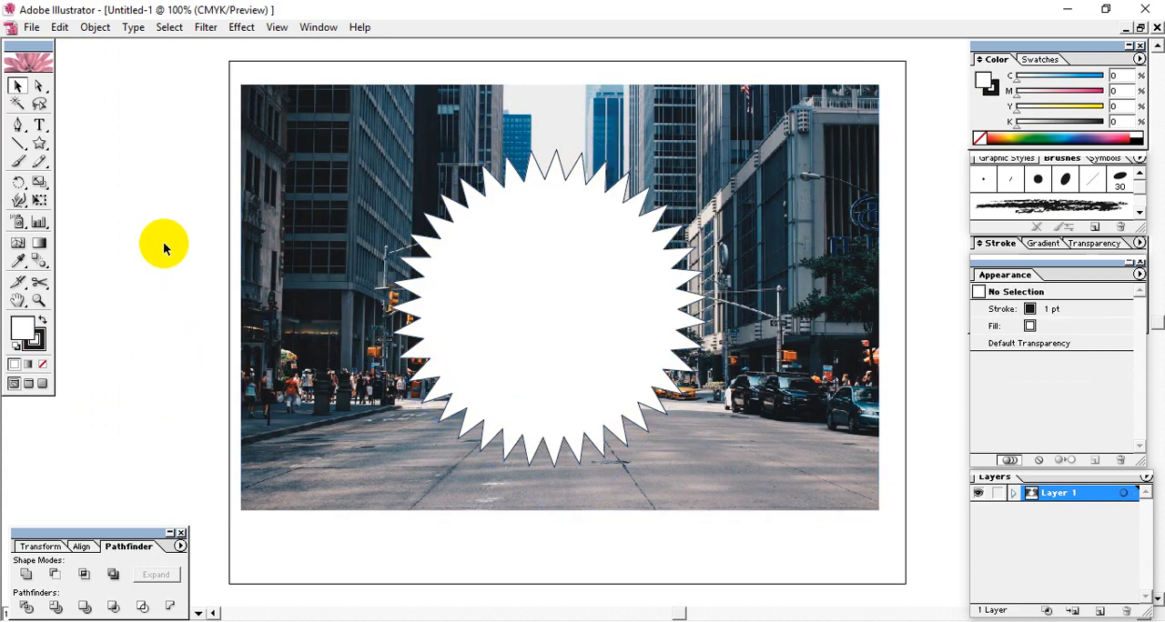
pyautogui.moveTo(153, 162); pyautogui.dragTo(437, 360)
pyautogui.hotkey('ctrl', '7')
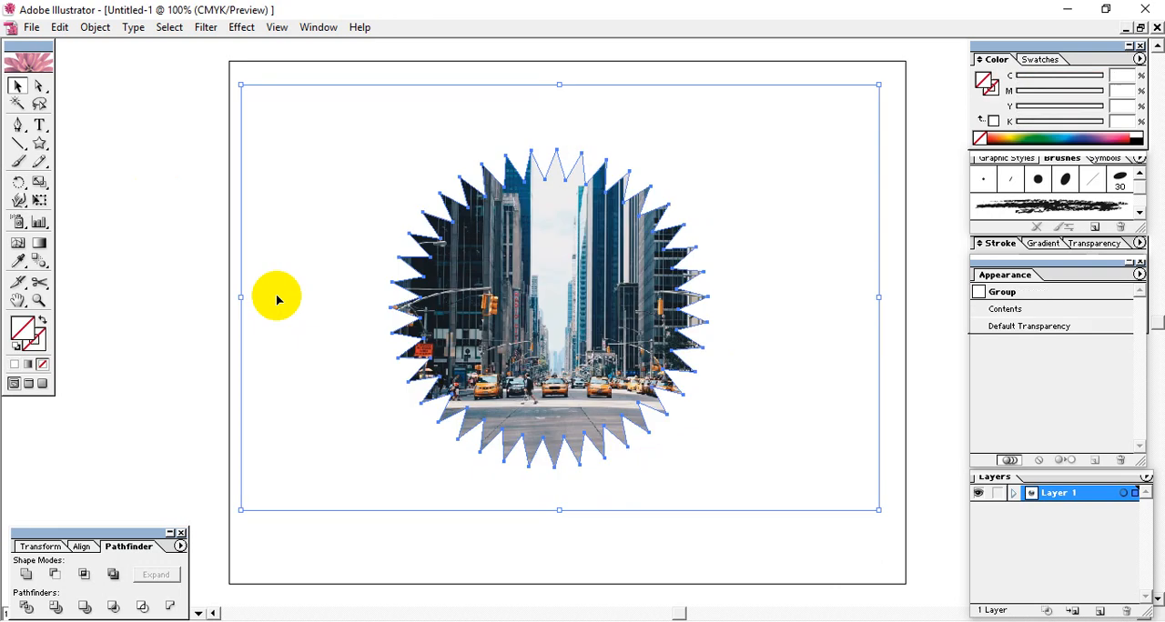
pyautogui.click(190, 311)
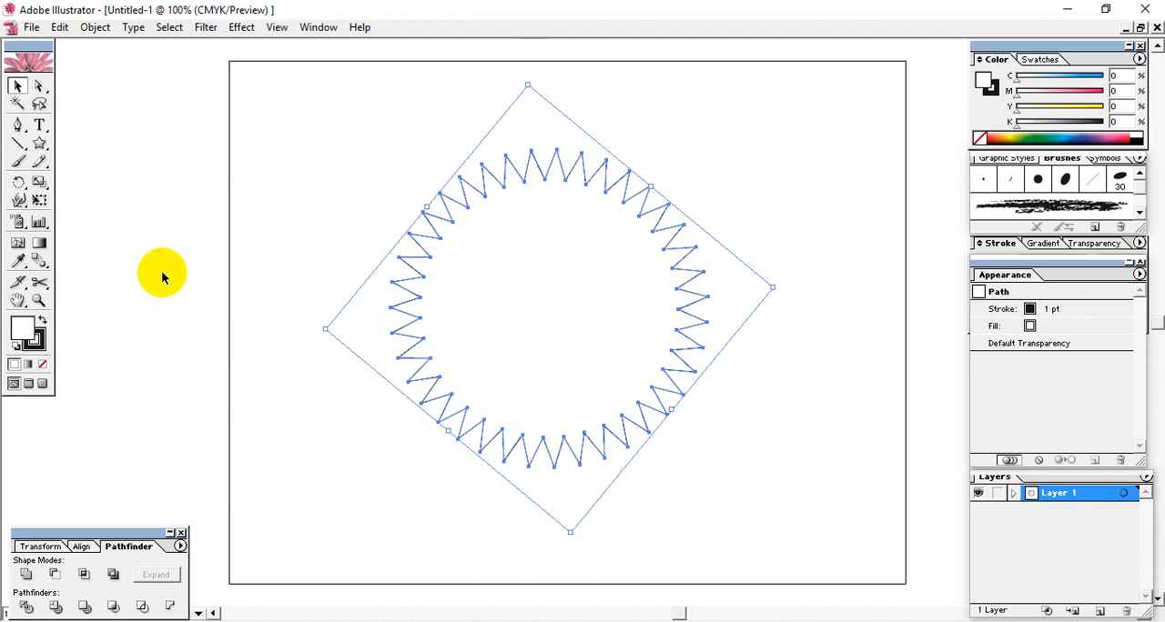
# - Set the fill of the front starburst copy to None and keep its black 1 pt stroke
pyautogui.click(37, 347)
pyautogui.click(35, 339)
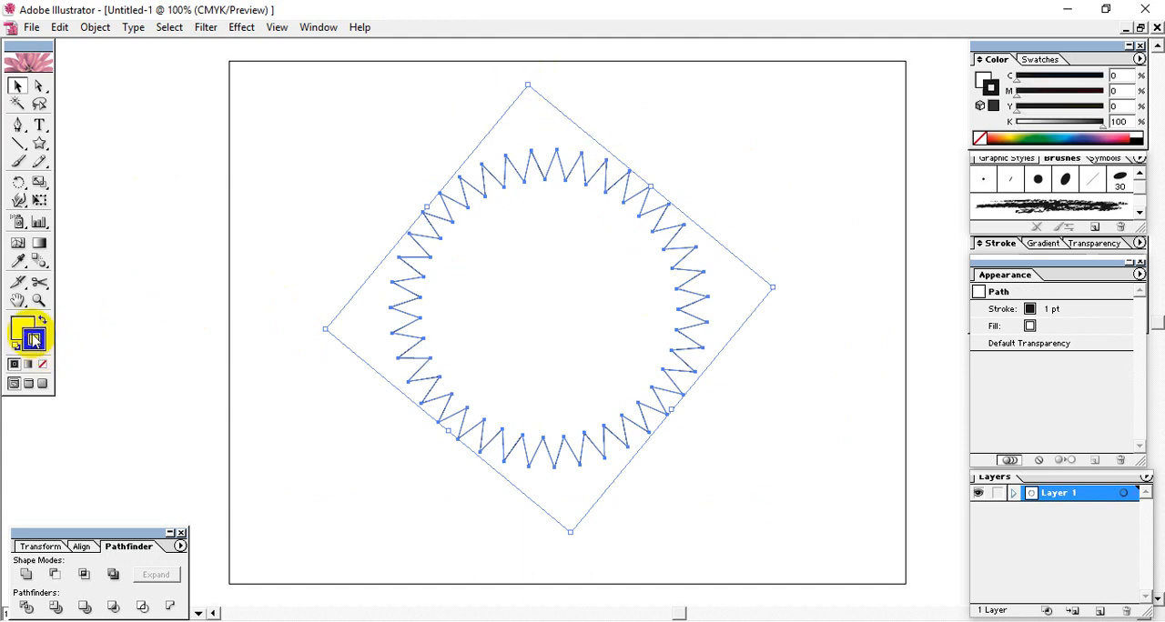
pyautogui.click(20, 328)
pyautogui.click(42, 364)
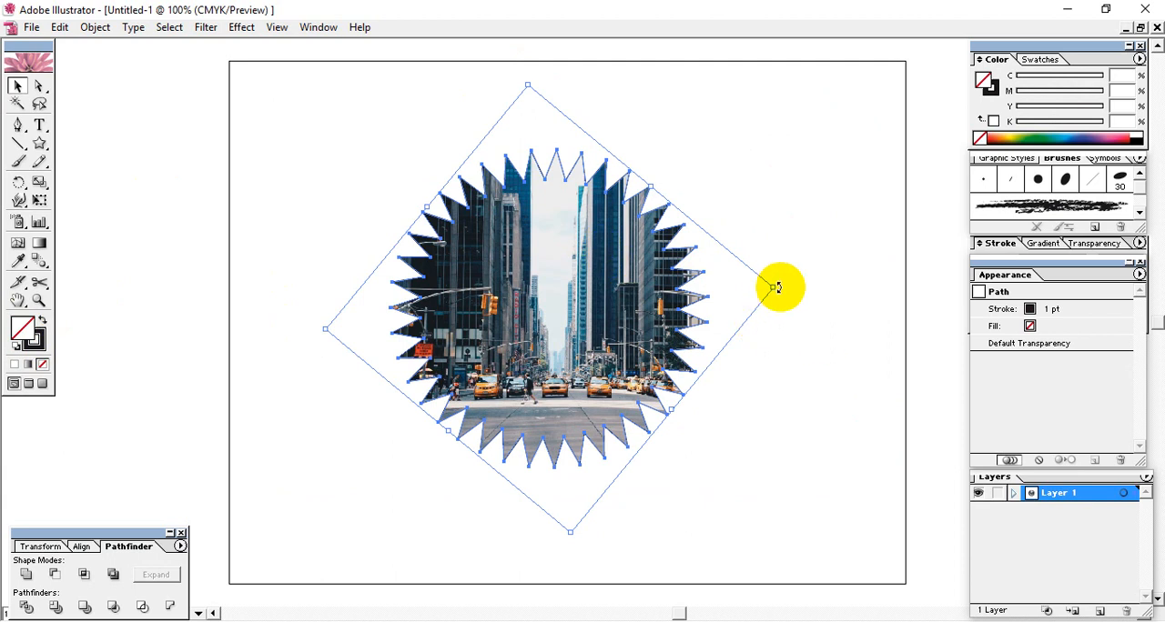
pyautogui.click(165, 171)
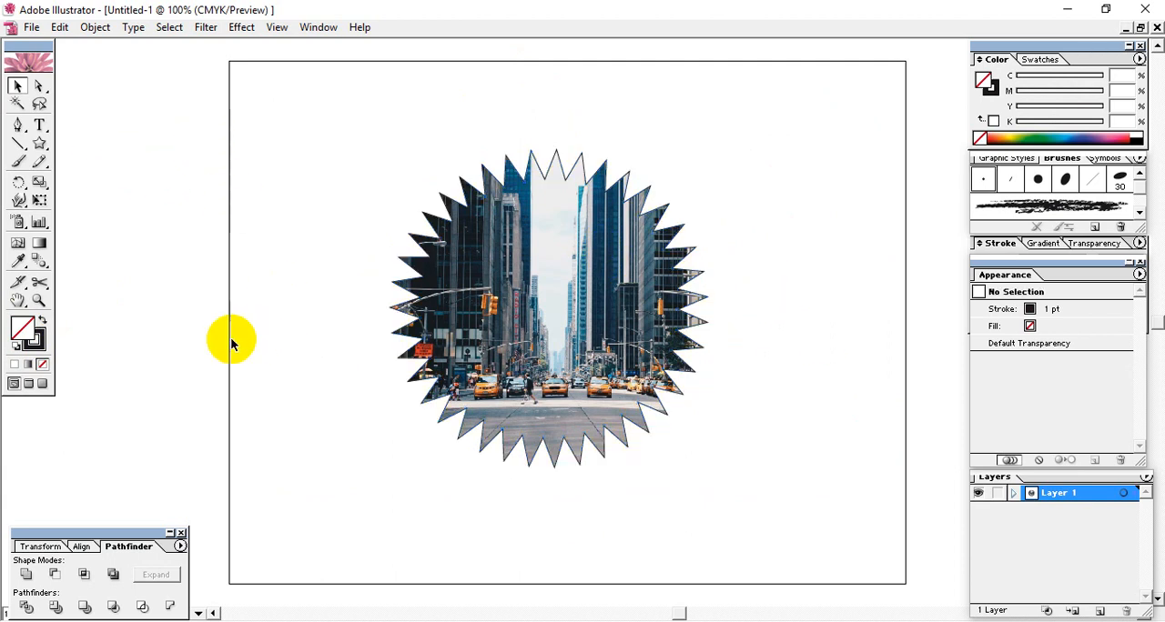
# - Try rotating the clipped photo together with its starburst outline slightly clockwise, and undo the rotation
pyautogui.moveTo(125, 187); pyautogui.dragTo(703, 497)
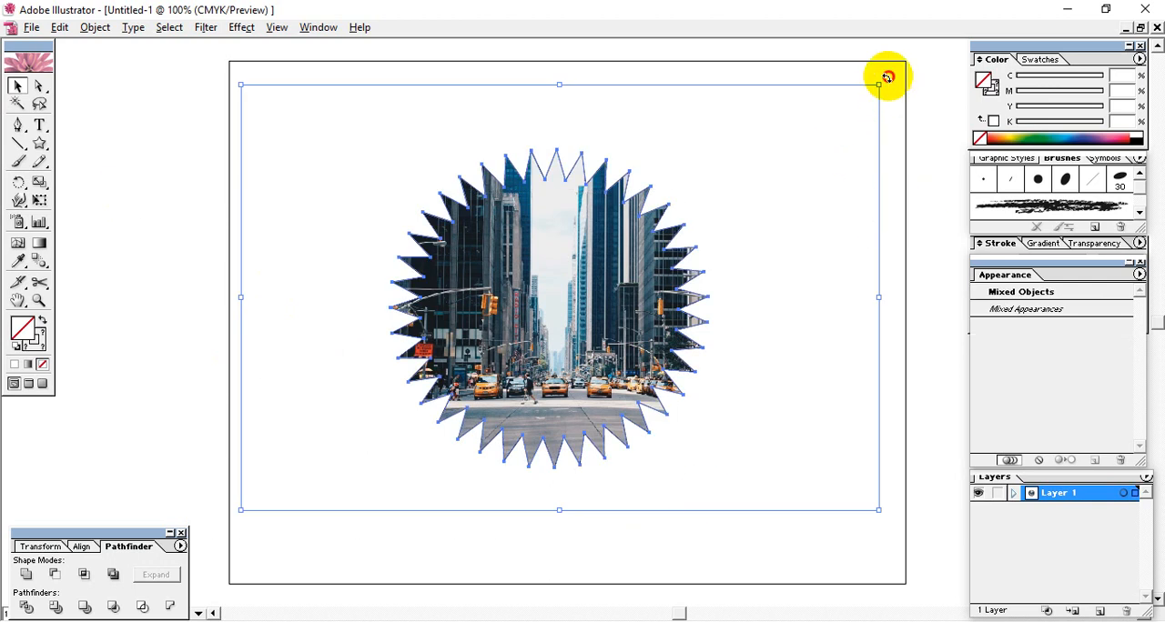
pyautogui.moveTo(887, 77); pyautogui.dragTo(900, 114)
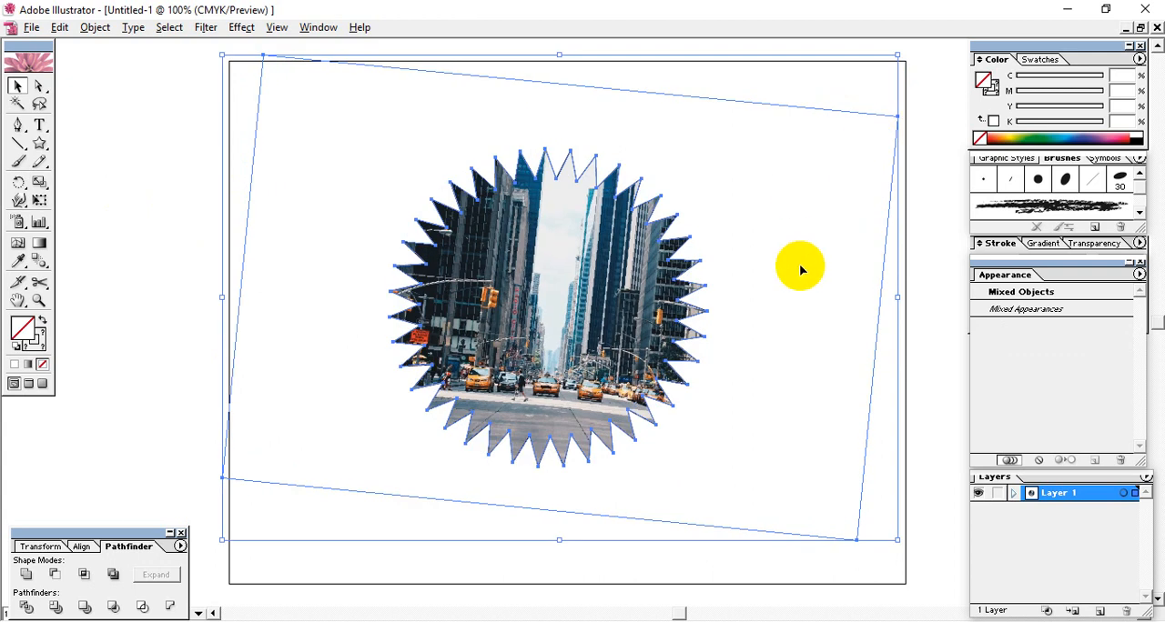
pyautogui.hotkey('ctrl', 'z')
# - Duplicate the clipped photo with its starburst outline in place and rotate the copy slightly clockwise
pyautogui.click(554, 291)
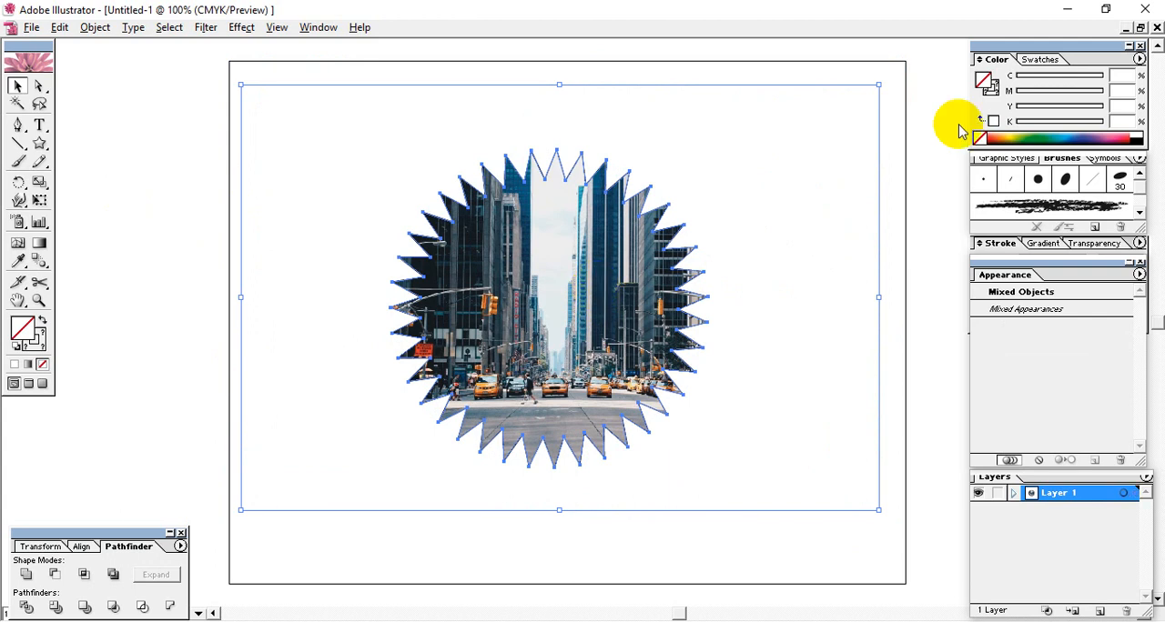
pyautogui.moveTo(885, 78); pyautogui.dragTo(909, 108)
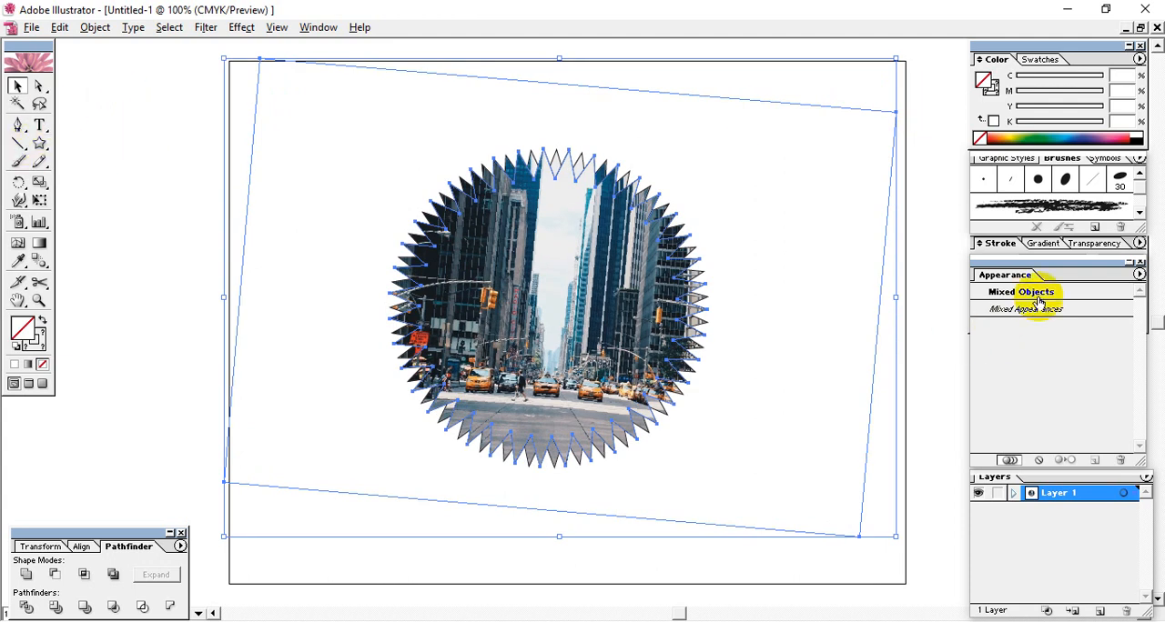
pyautogui.click(237, 337)
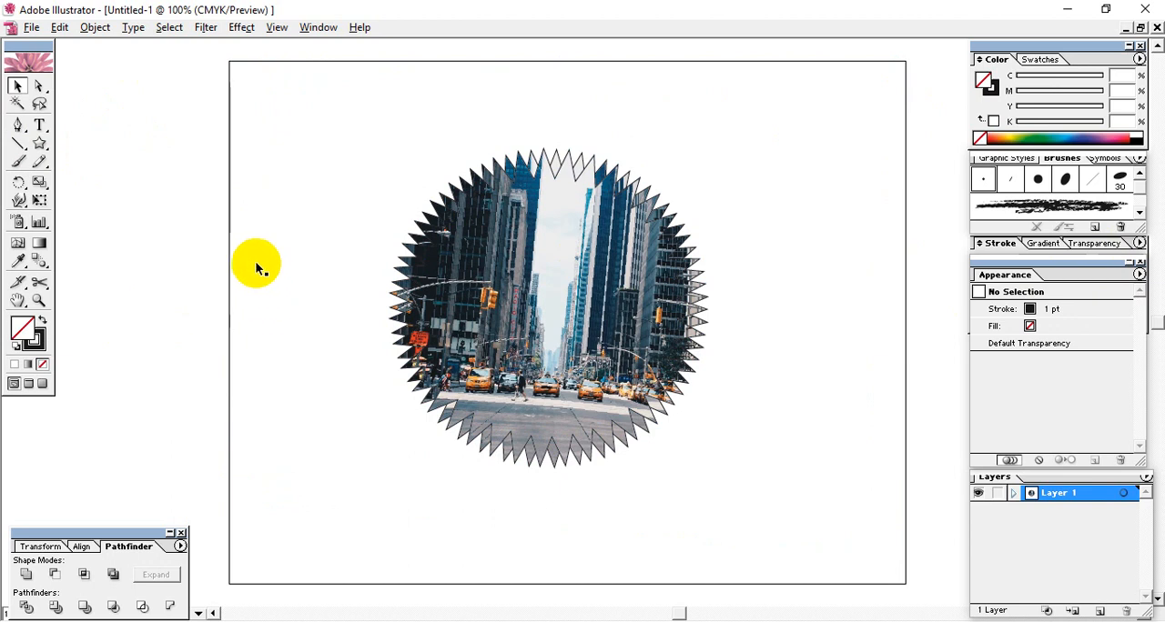
pyautogui.moveTo(191, 217); pyautogui.dragTo(843, 517)
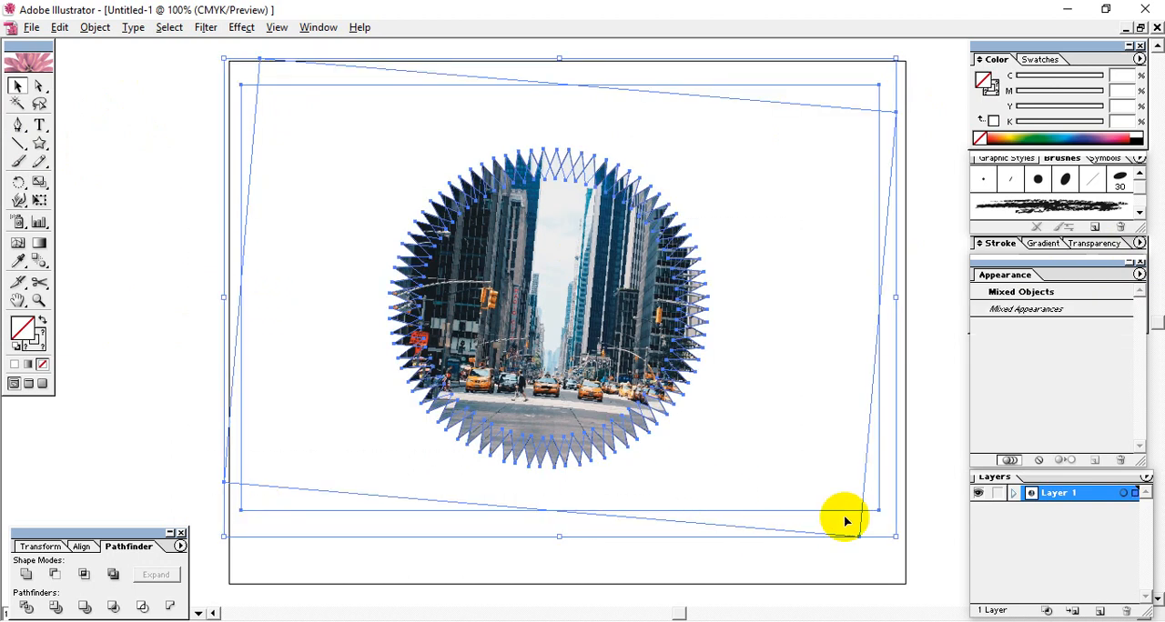
pyautogui.click(160, 305)
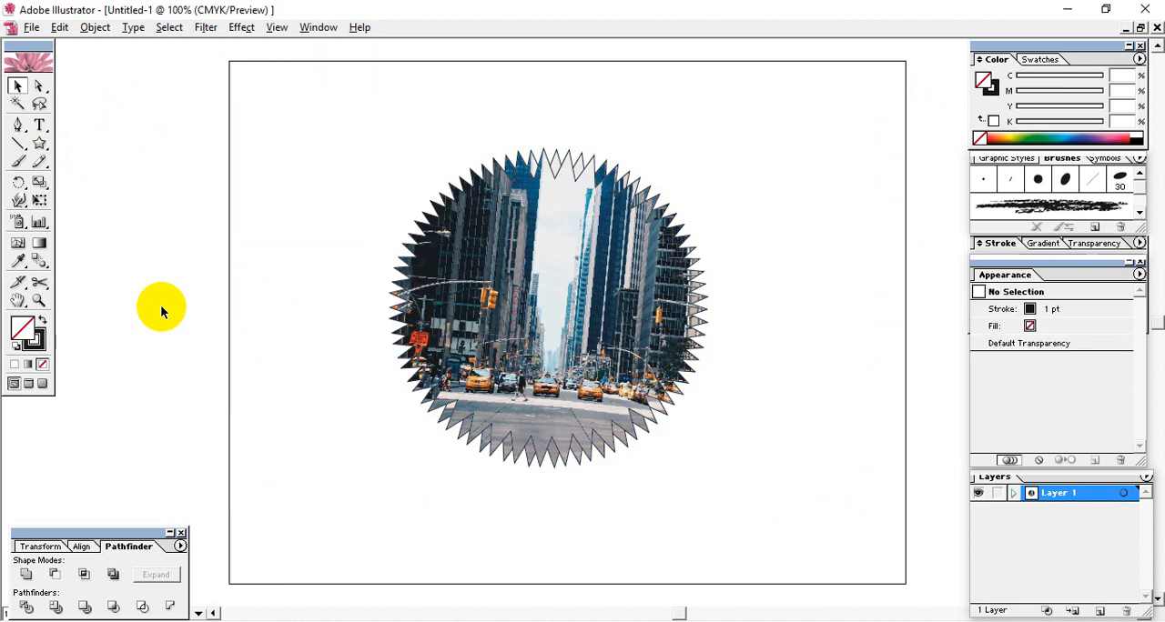
pyautogui.click(502, 254)
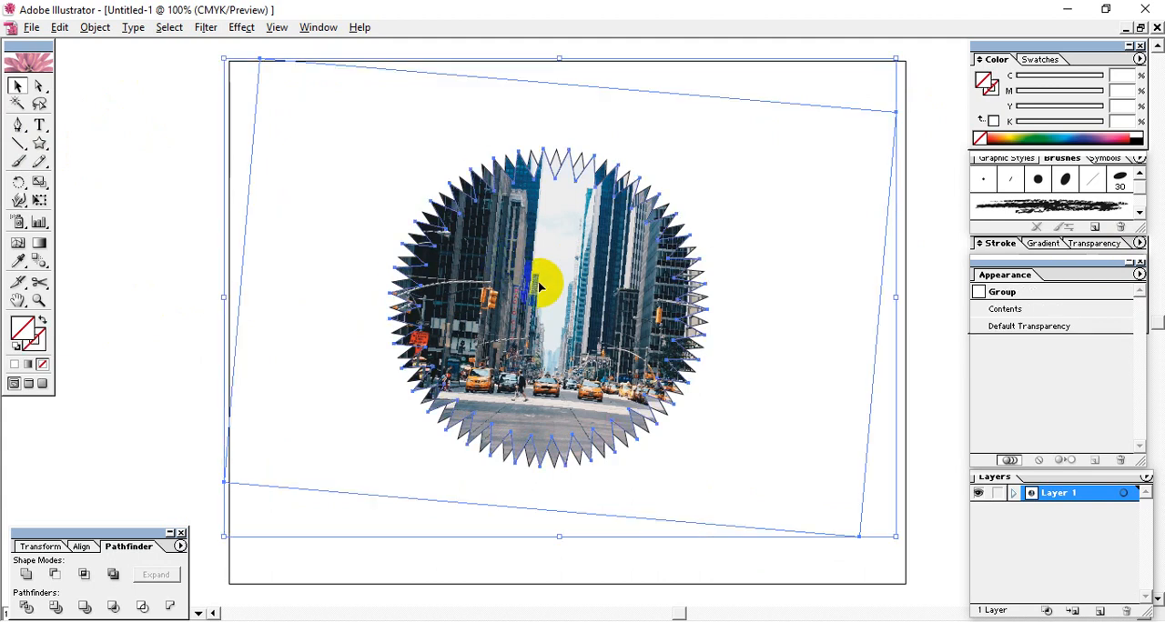
# - Release the clipping mask on the rotated photo copy and delete the released photo and starburst path
pyautogui.click(251, 266)
pyautogui.click(511, 295)
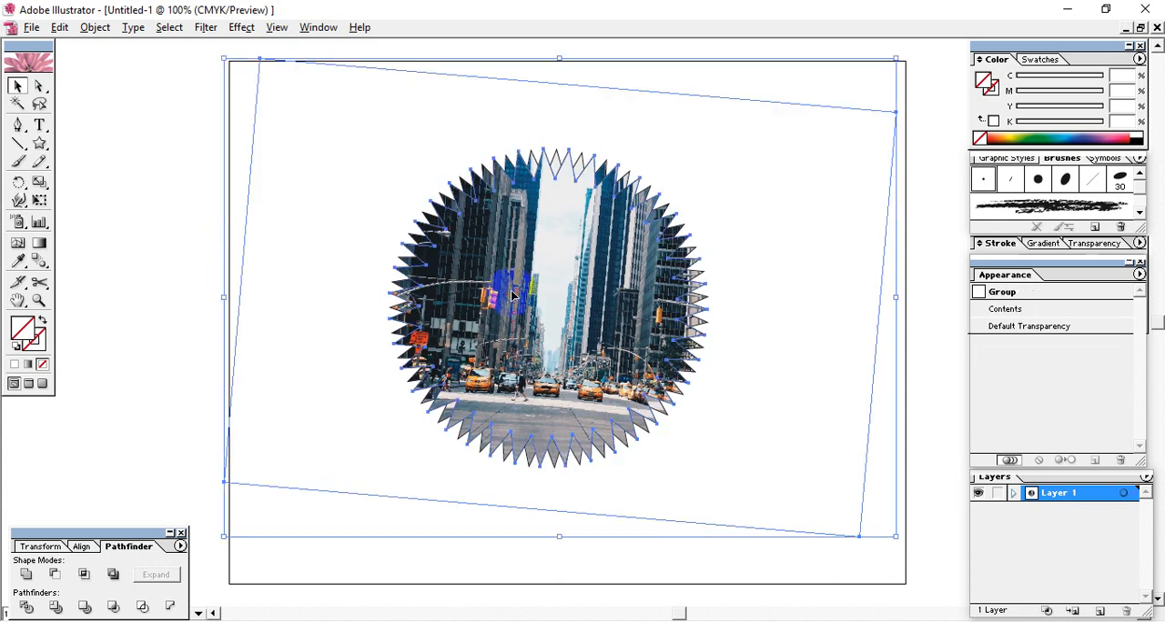
pyautogui.rightClick(513, 298)
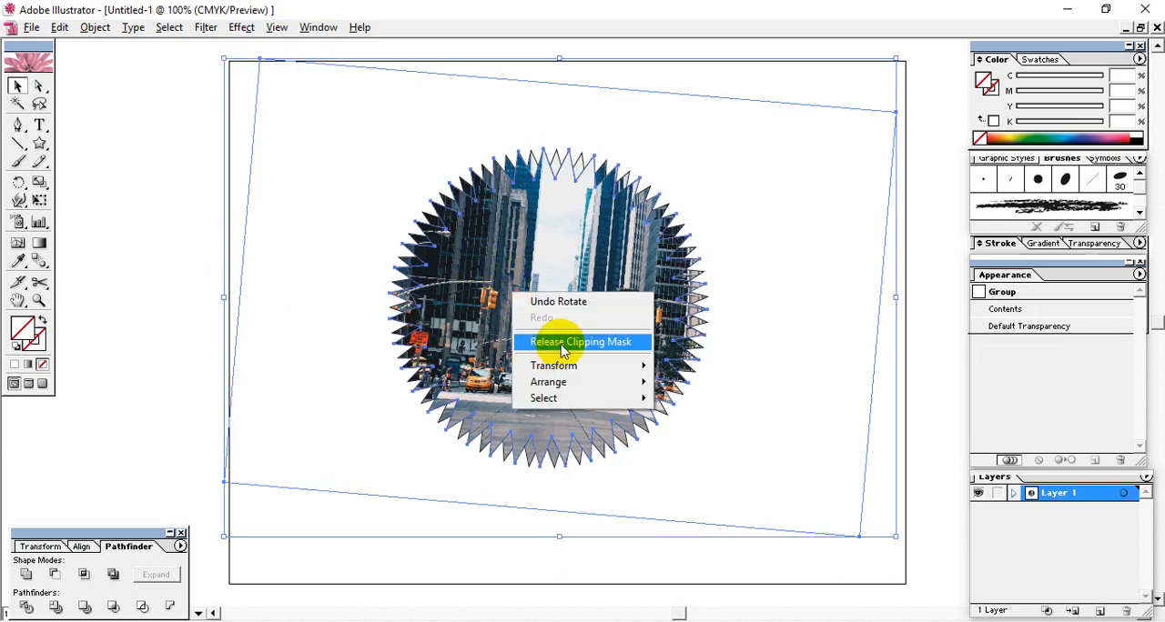
pyautogui.click(95, 27)
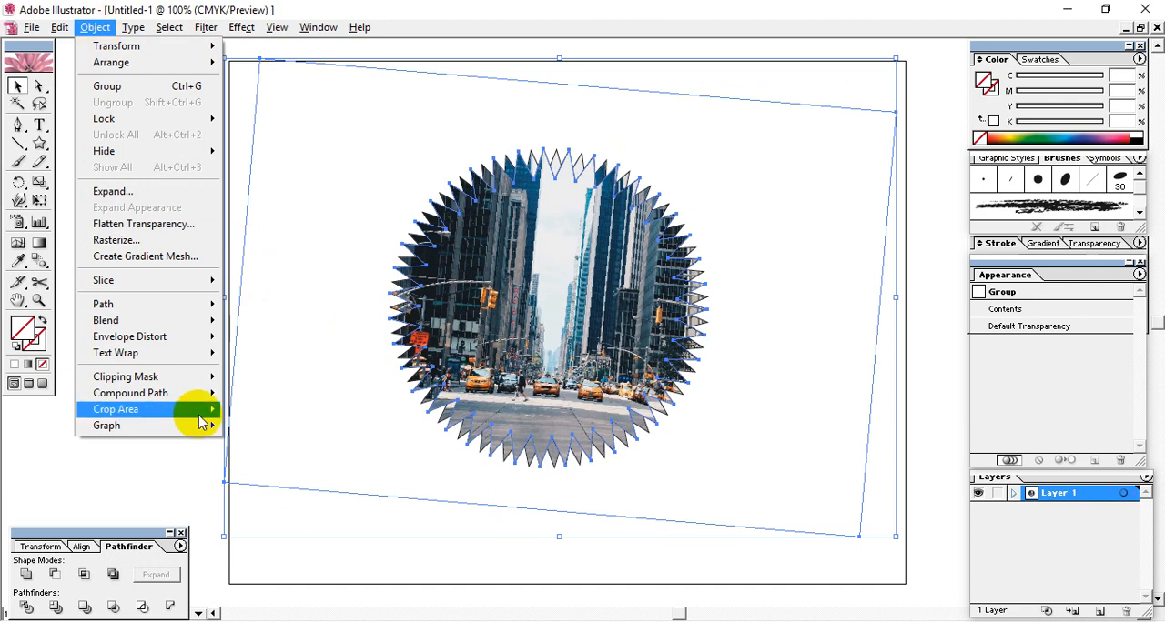
pyautogui.moveTo(200, 377)
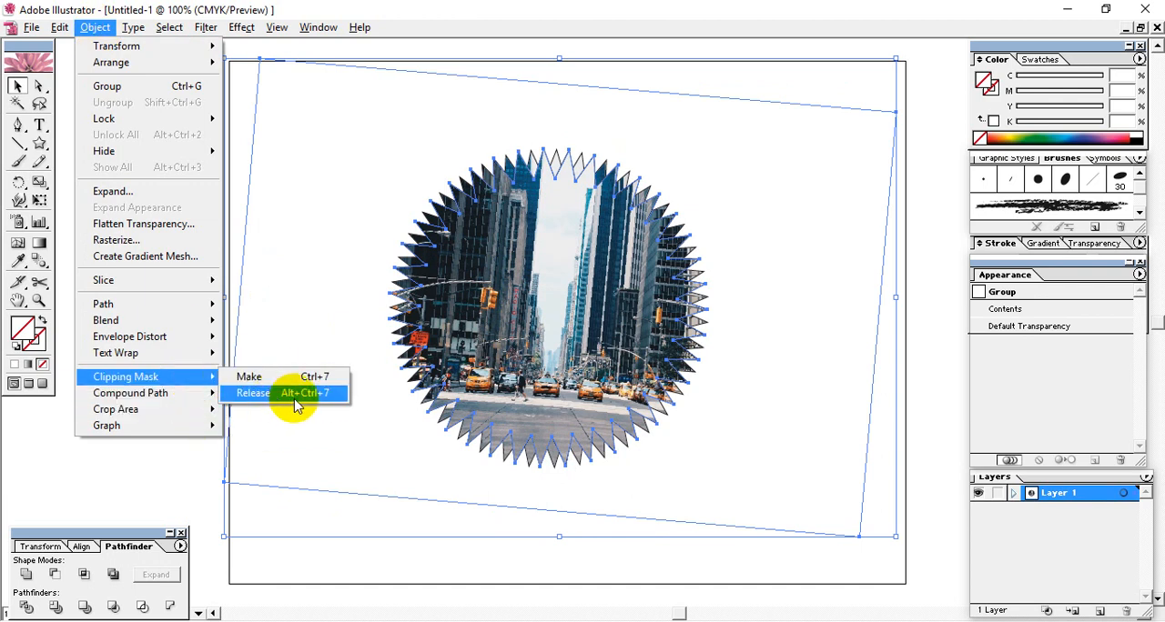
pyautogui.click(321, 394)
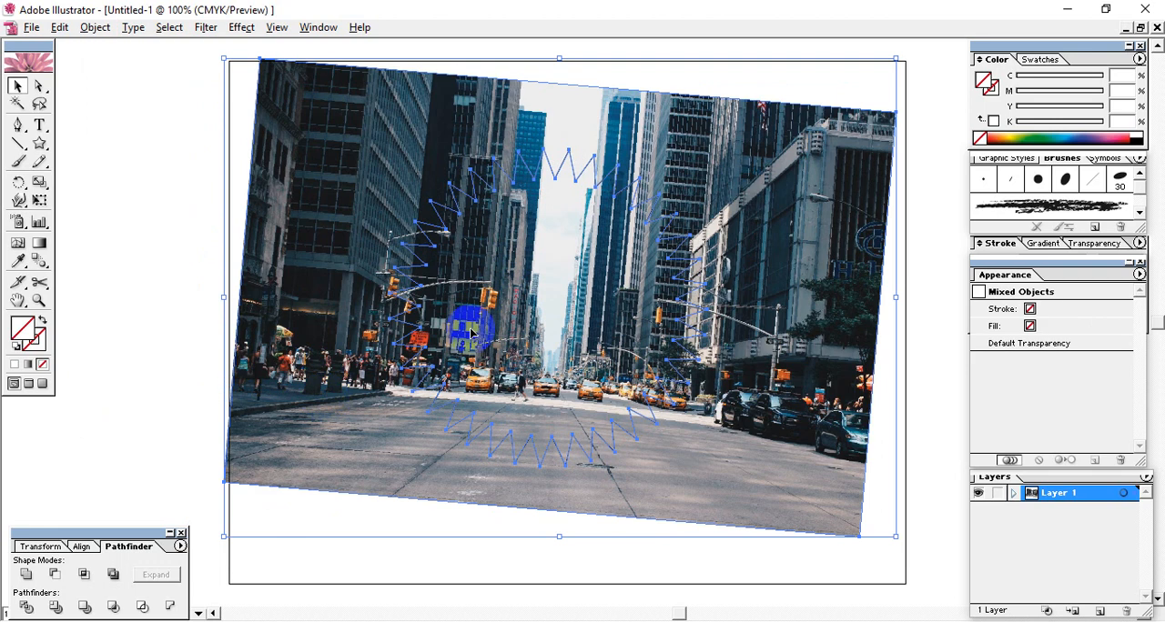
pyautogui.press('Delete')
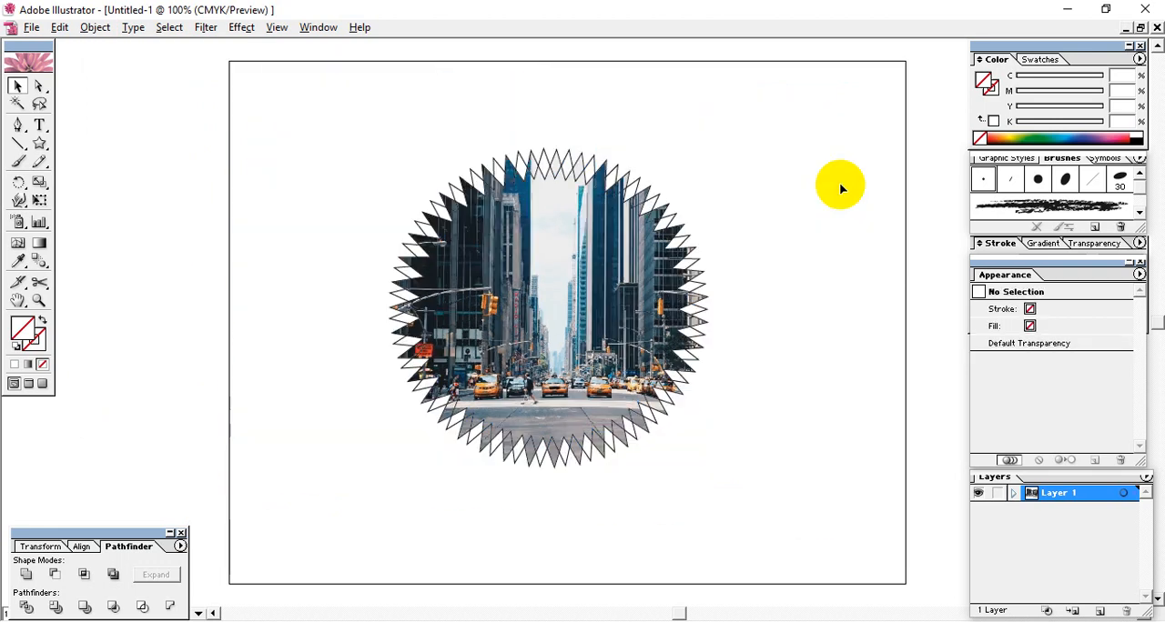
# - Release the clipping mask on the remaining unrotated city photo
pyautogui.rightClick(613, 299)
pyautogui.click(681, 350)
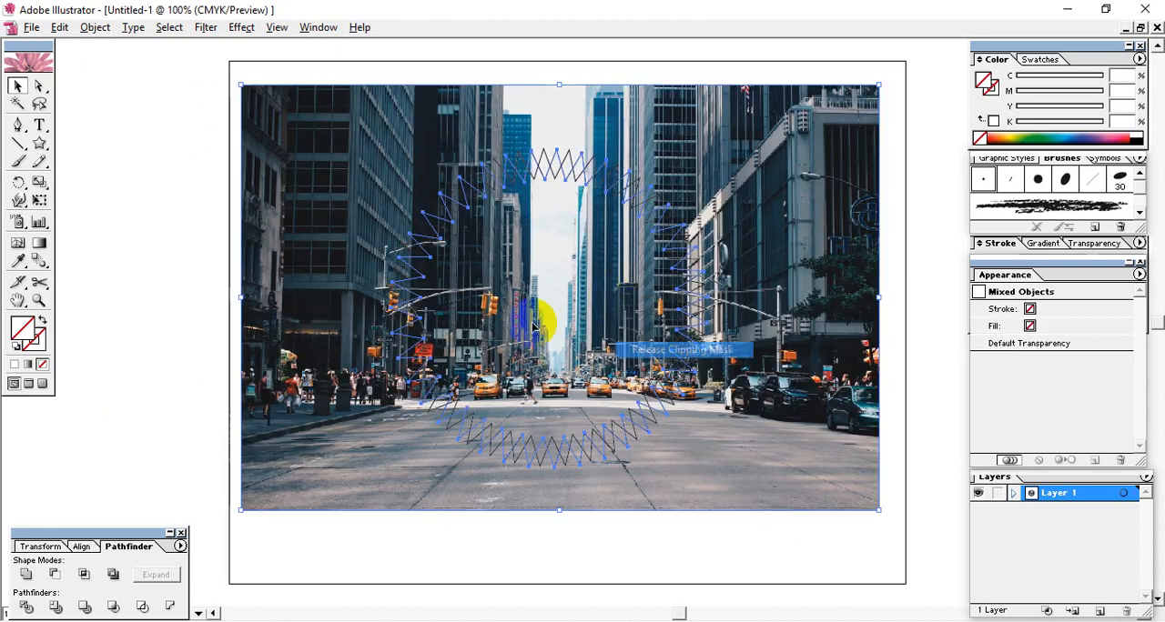
pyautogui.click(239, 252)
# - Delete both black 1 pt starburst outlines lying over the city photo
pyautogui.click(577, 187)
pyautogui.click(565, 180)
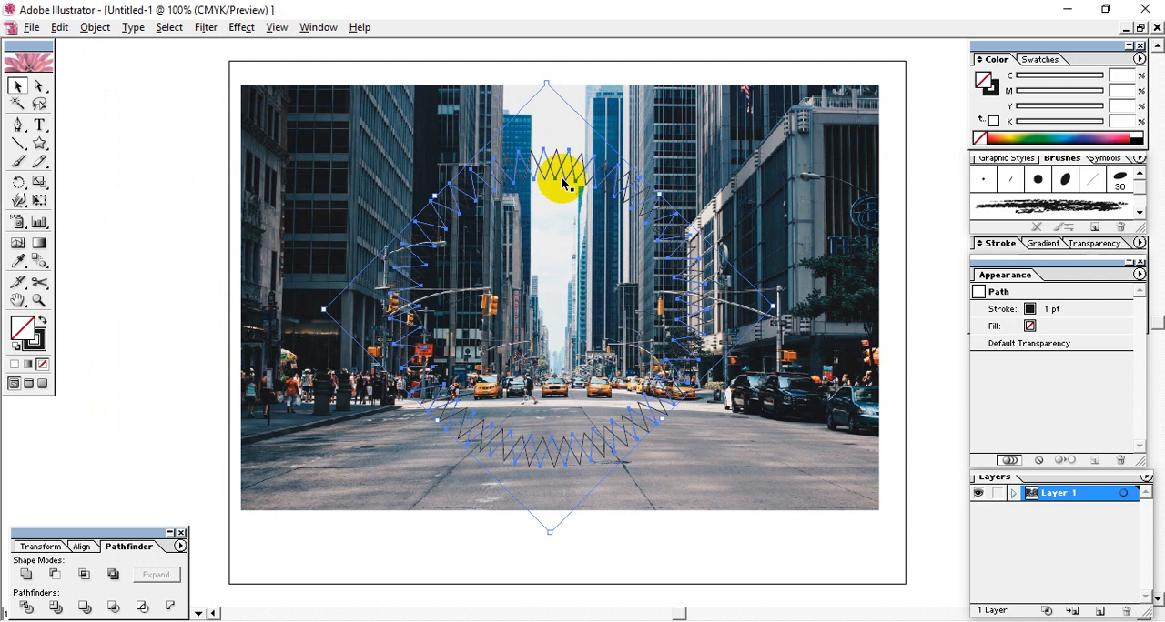
pyautogui.press('Delete')
pyautogui.click(549, 172)
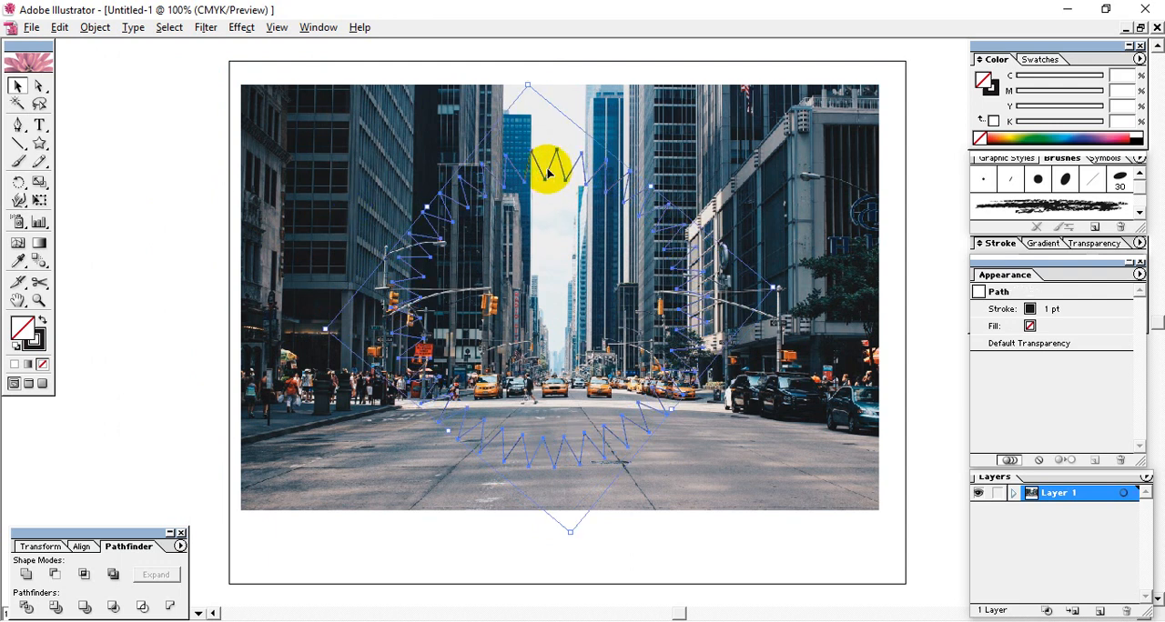
pyautogui.press('Delete')
# - Draw a wide rounded rectangle over the central part of the city photo
pyautogui.moveTo(45, 146); pyautogui.dragTo(81, 146)
pyautogui.moveTo(364, 144); pyautogui.dragTo(761, 394)
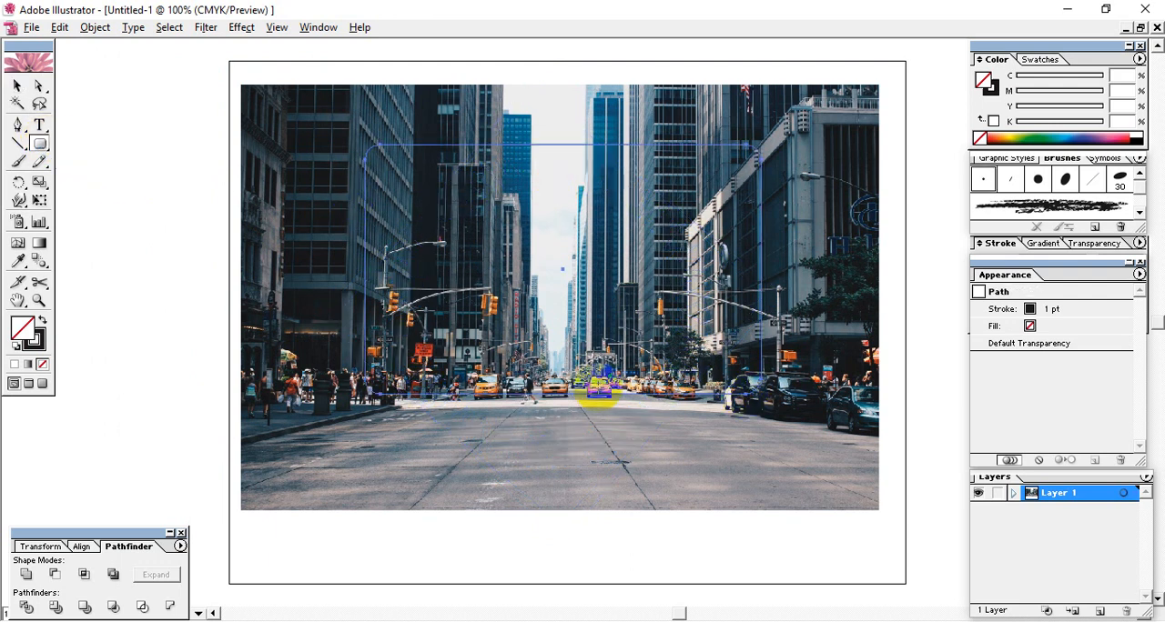
pyautogui.click(18, 86)
# - Find and delete the two leftover starburst paths without fill or stroke on top of the photo
pyautogui.moveTo(178, 119); pyautogui.dragTo(687, 425)
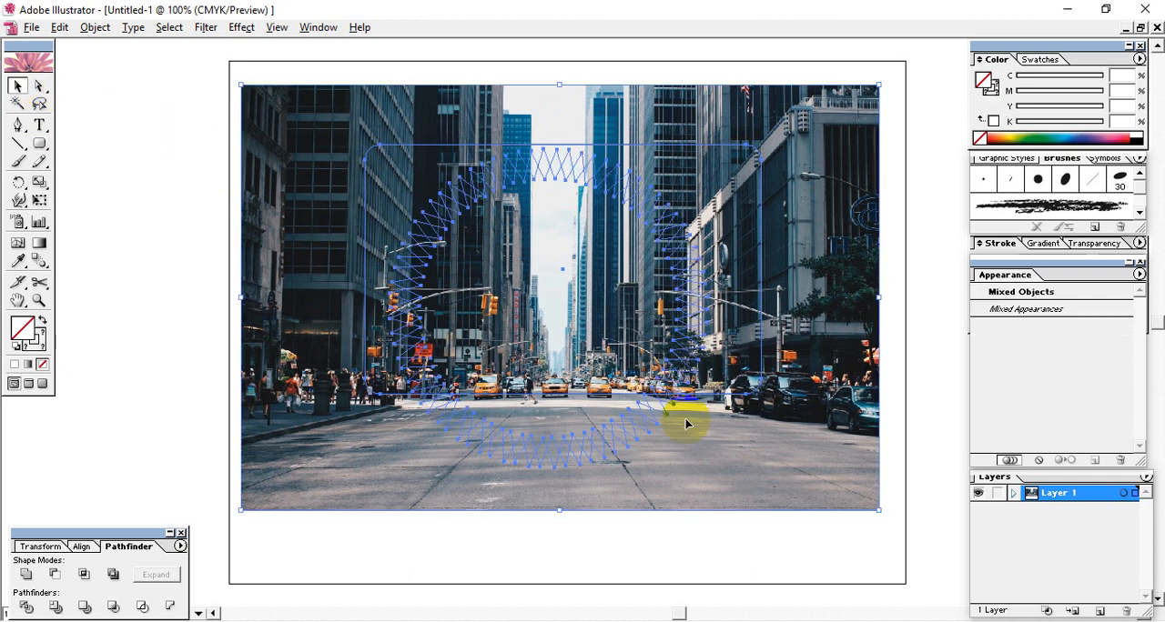
pyautogui.click(154, 224)
pyautogui.click(453, 199)
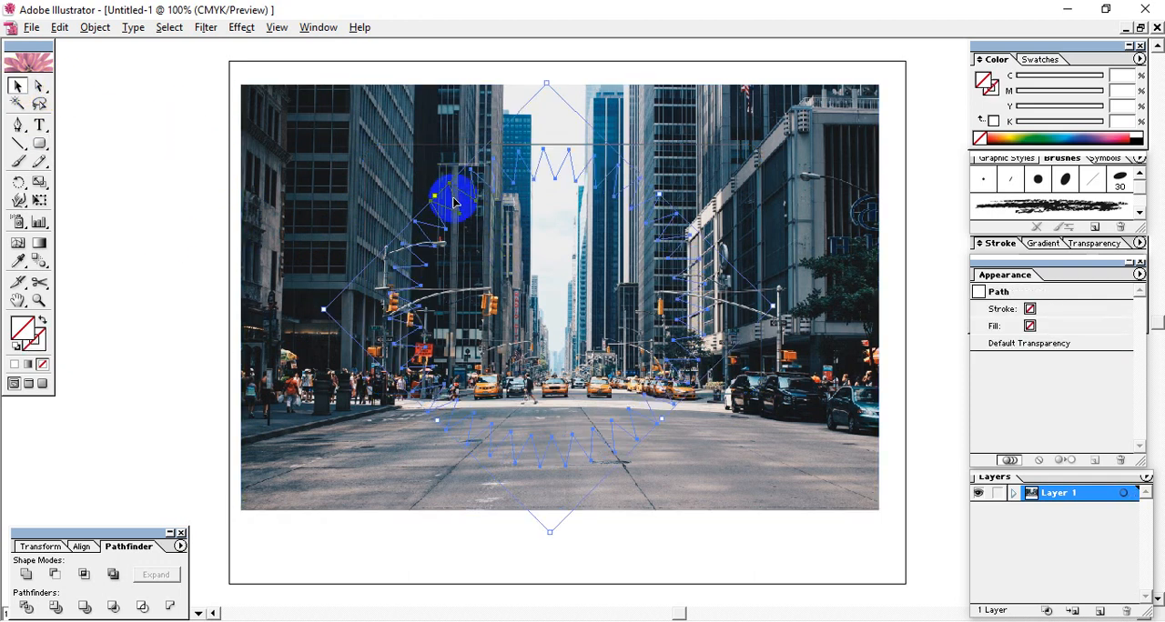
pyautogui.moveTo(103, 143); pyautogui.dragTo(610, 421)
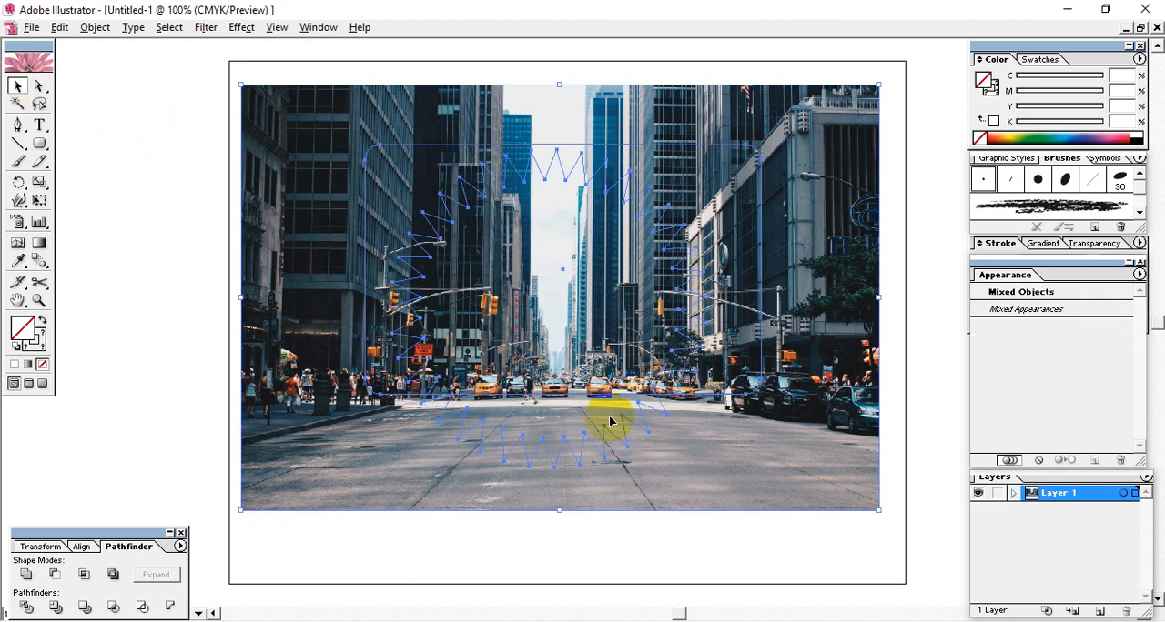
pyautogui.click(154, 317)
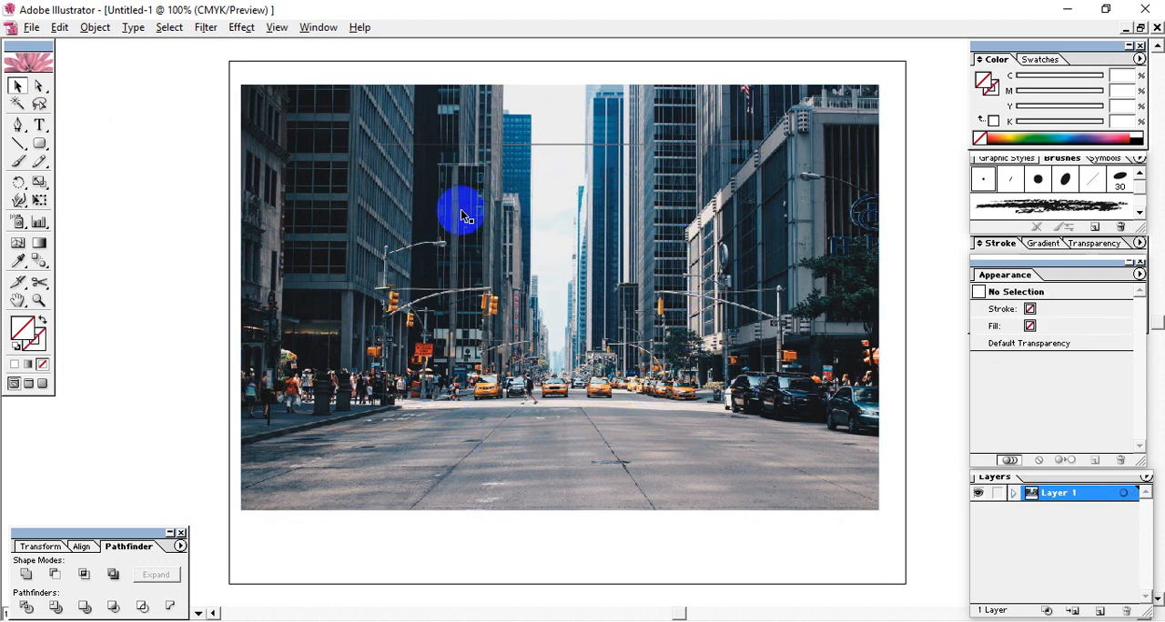
pyautogui.click(460, 211)
pyautogui.click(459, 200)
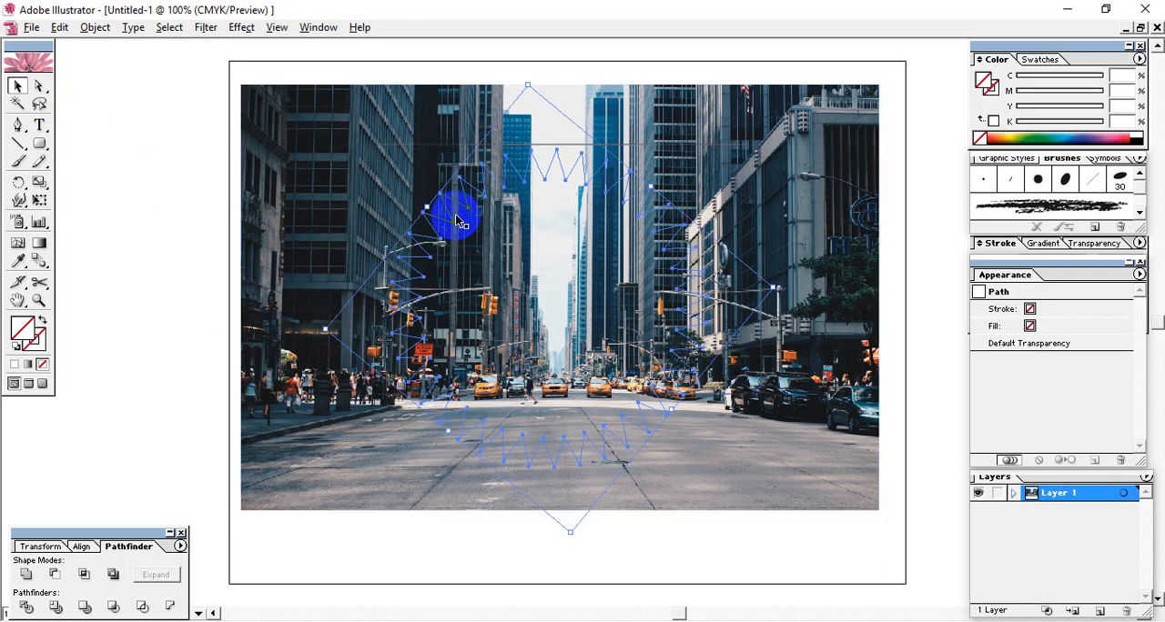
pyautogui.press('Delete')
# - Clip the city photo to the rounded rectangle and move the clipped photo down and slightly left towards the page centre
pyautogui.moveTo(203, 196); pyautogui.dragTo(569, 370)
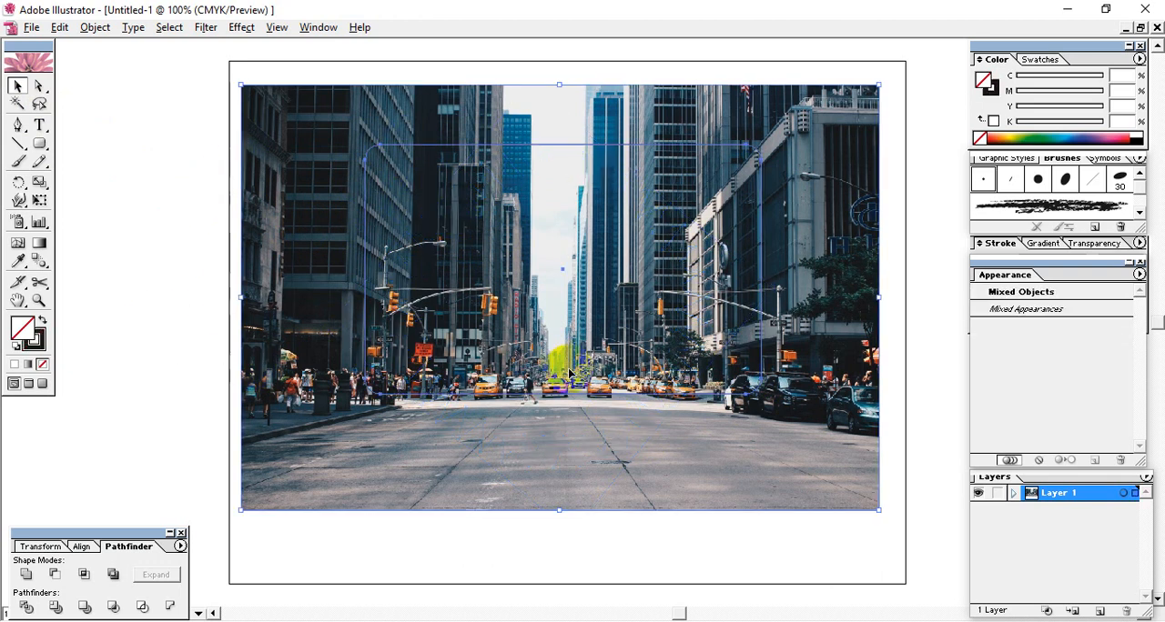
pyautogui.hotkey('ctrl', '7')
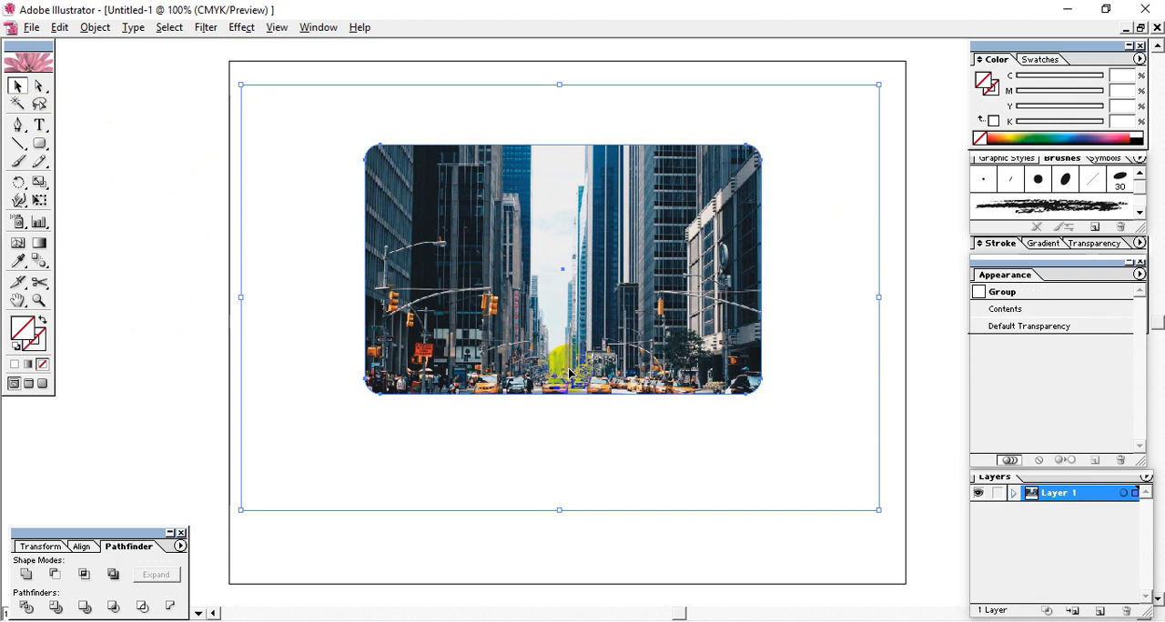
pyautogui.click(154, 316)
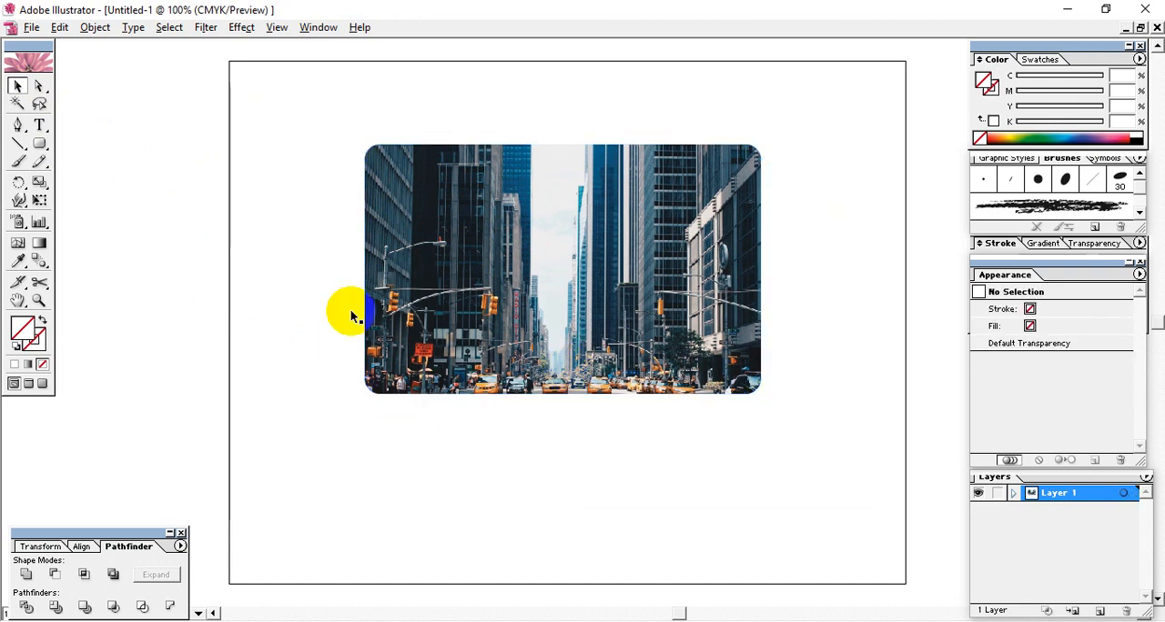
pyautogui.moveTo(567, 268); pyautogui.dragTo(547, 295)
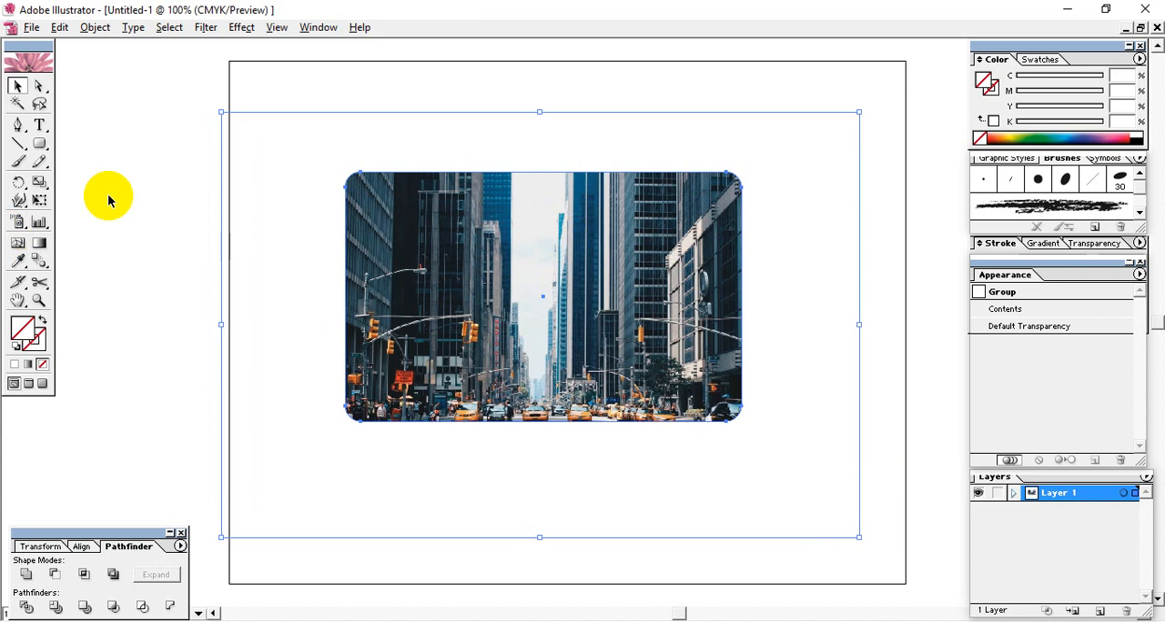
# - Shift only the photo upward inside its rounded-rectangle mask with Direct Selection so the road fills the lower part
pyautogui.click(137, 119)
pyautogui.click(39, 85)
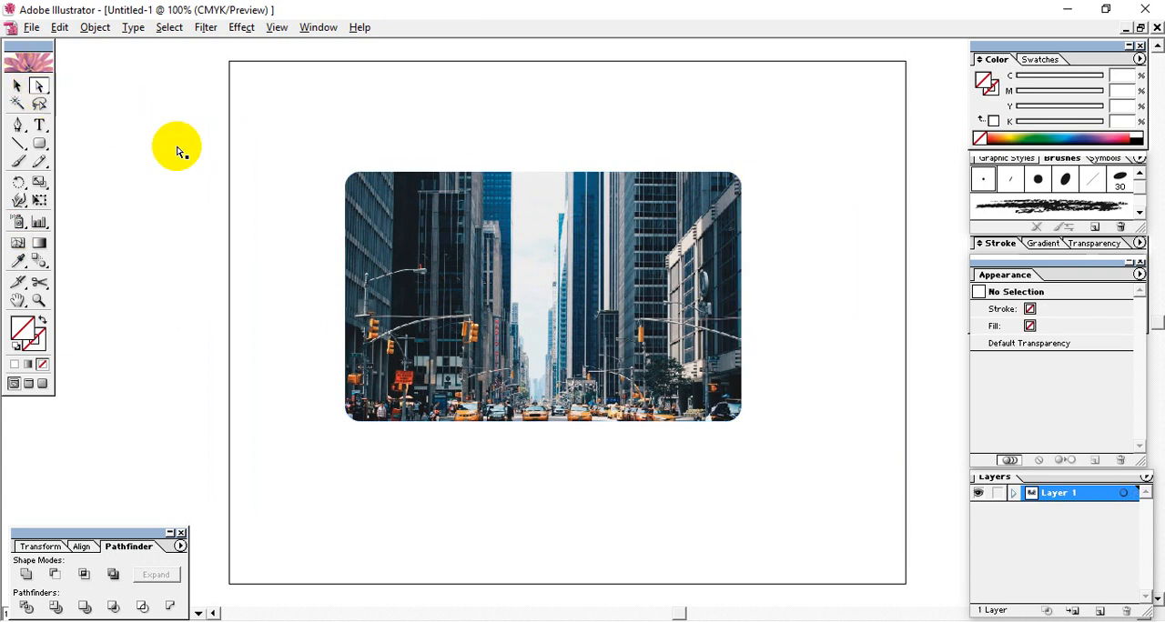
pyautogui.click(481, 293)
pyautogui.moveTo(483, 296); pyautogui.dragTo(569, 304)
pyautogui.moveTo(564, 318); pyautogui.dragTo(623, 342)
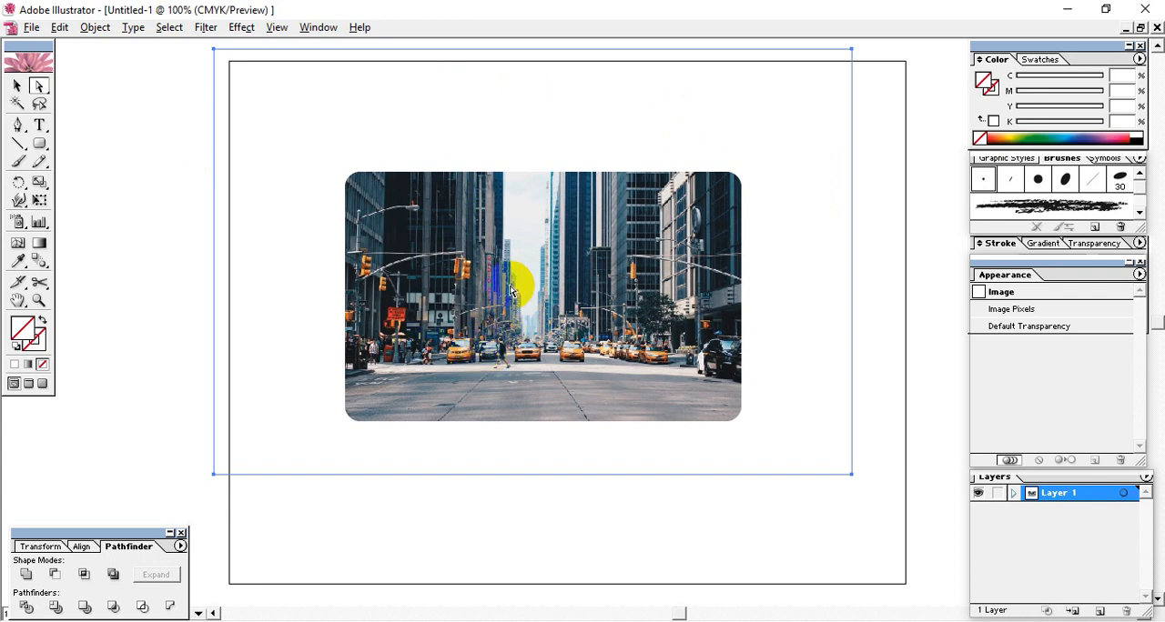
# - Select the rounded-rectangle clipping path at its upper-left corner with Direct Selection instead of the photo
pyautogui.click(348, 184)
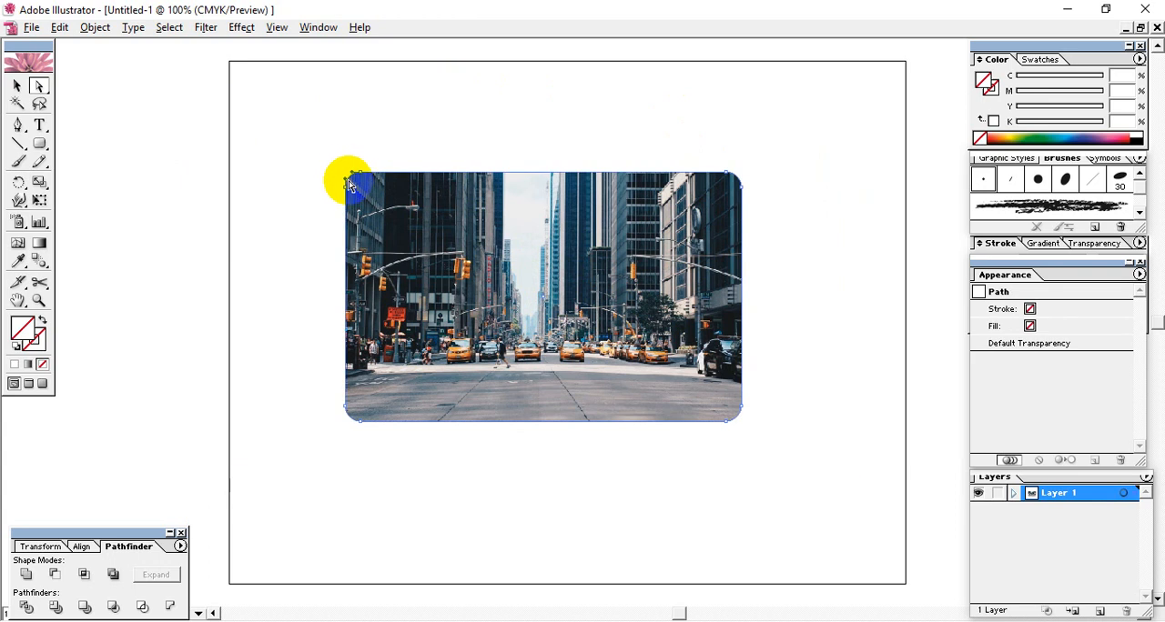
pyautogui.click(347, 192)
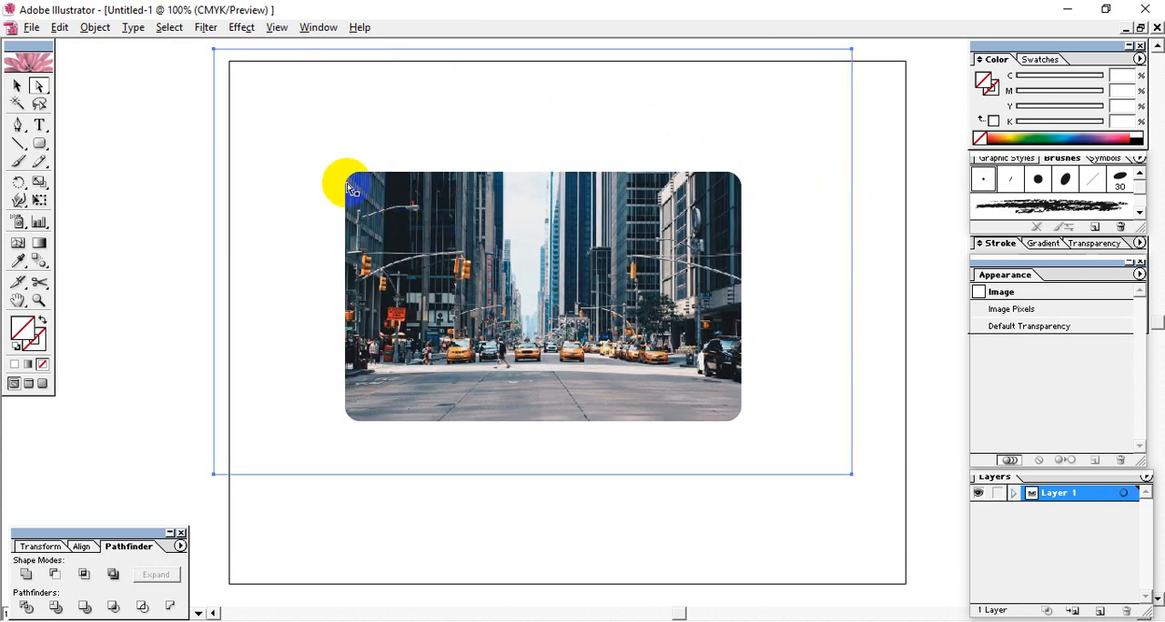
pyautogui.click(349, 191)
pyautogui.click(350, 191)
pyautogui.click(194, 227)
pyautogui.click(447, 246)
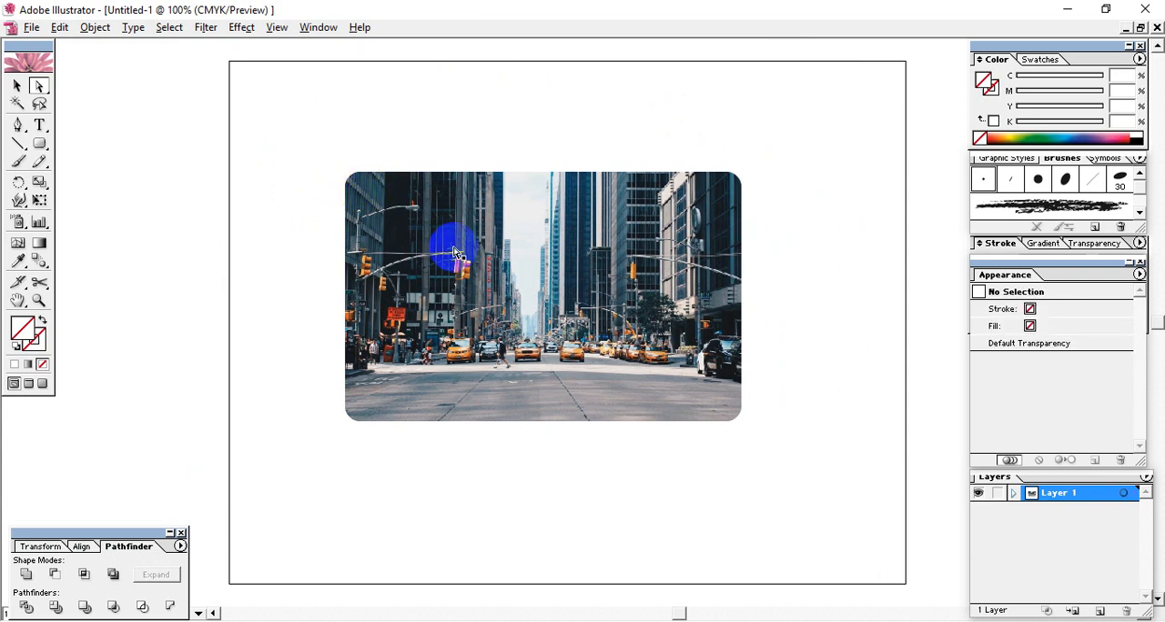
pyautogui.click(347, 189)
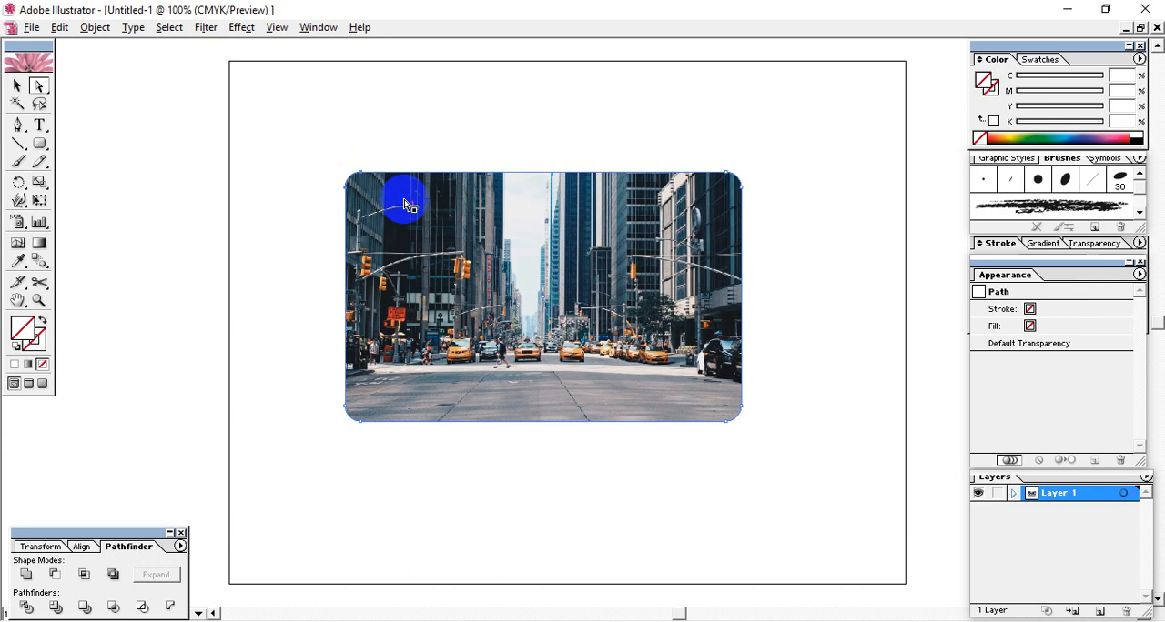
# - Try to select the anchor point at the lower-left corner of the rounded-rectangle clipping path with Direct Selection
pyautogui.keyDown('shift'); pyautogui.click(347, 411); pyautogui.keyUp('shift')
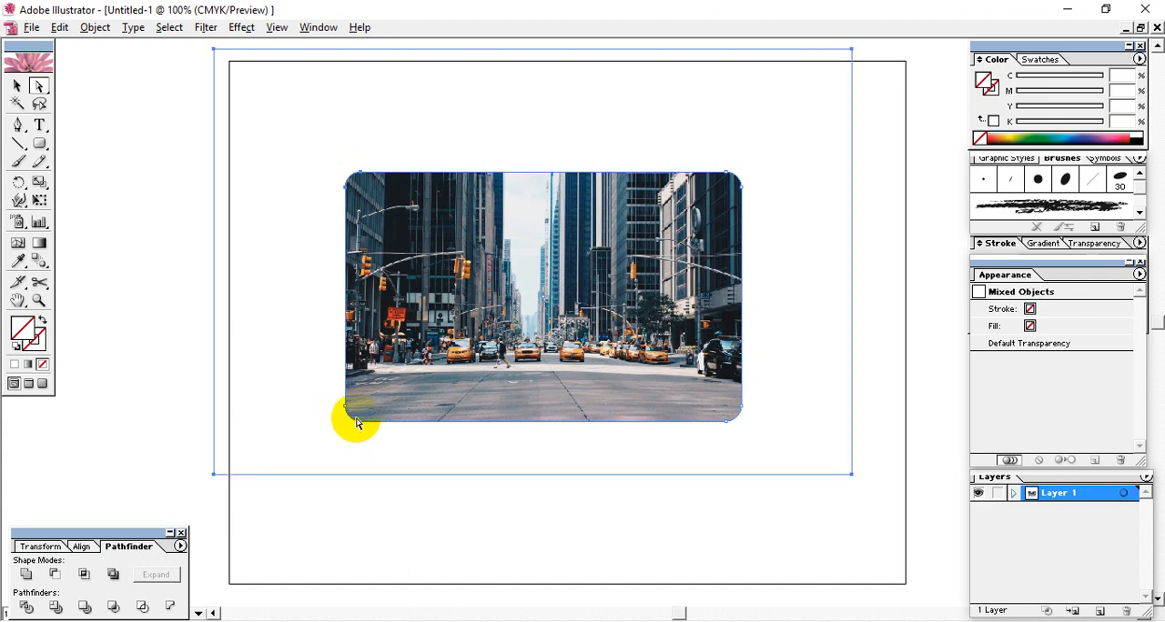
pyautogui.keyDown('shift'); pyautogui.click(346, 413); pyautogui.keyUp('shift')
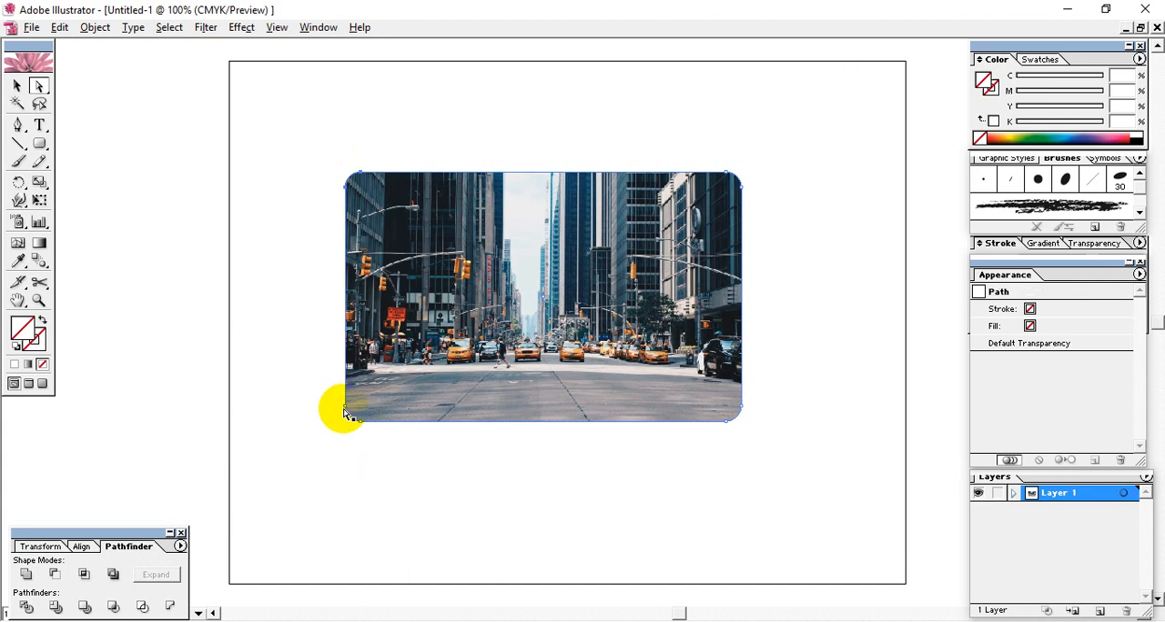
pyautogui.keyDown('shift'); pyautogui.click(345, 412); pyautogui.keyUp('shift')
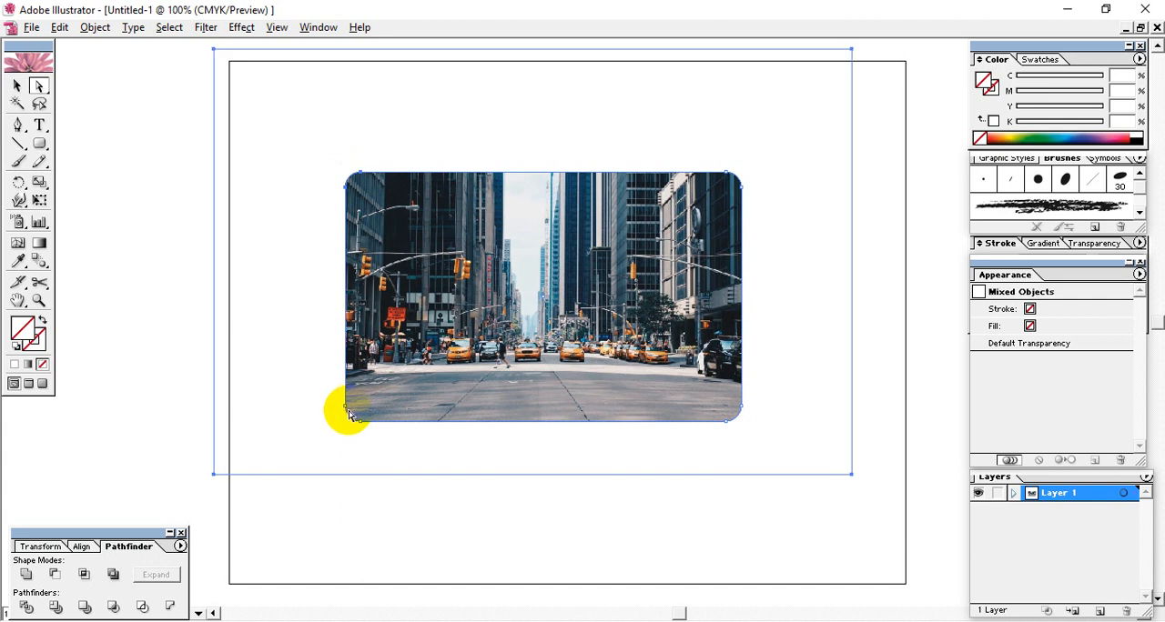
pyautogui.keyDown('shift'); pyautogui.click(345, 413); pyautogui.keyUp('shift')
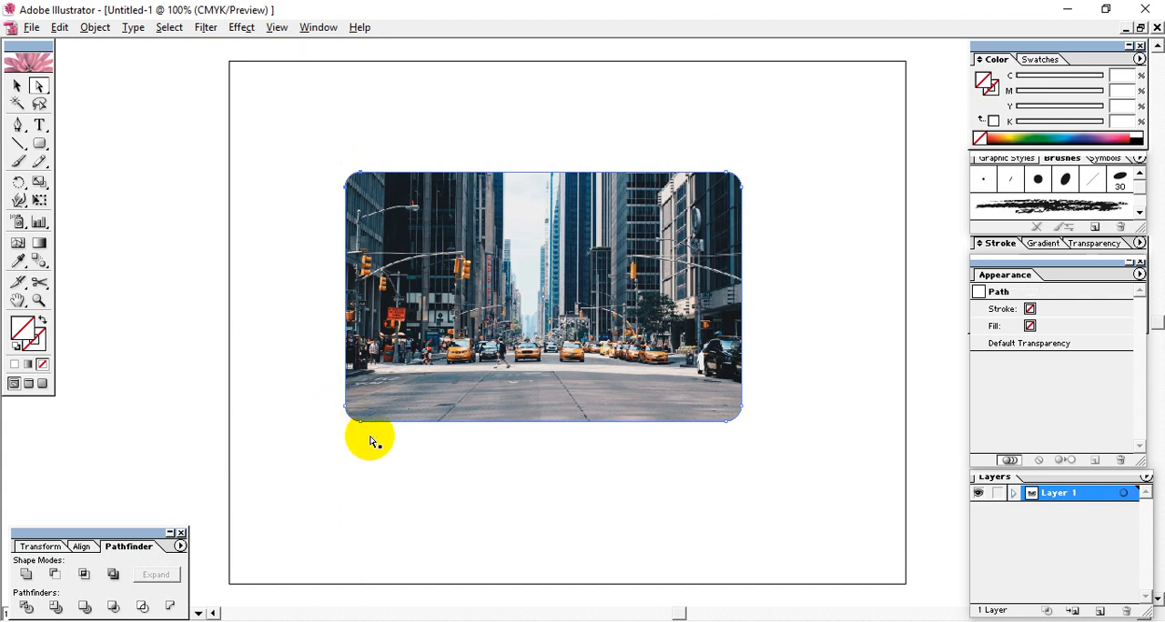
pyautogui.hotkey('ctrl', '+')
pyautogui.hotkey('ctrl', '+')
pyautogui.hotkey('ctrl', '+')
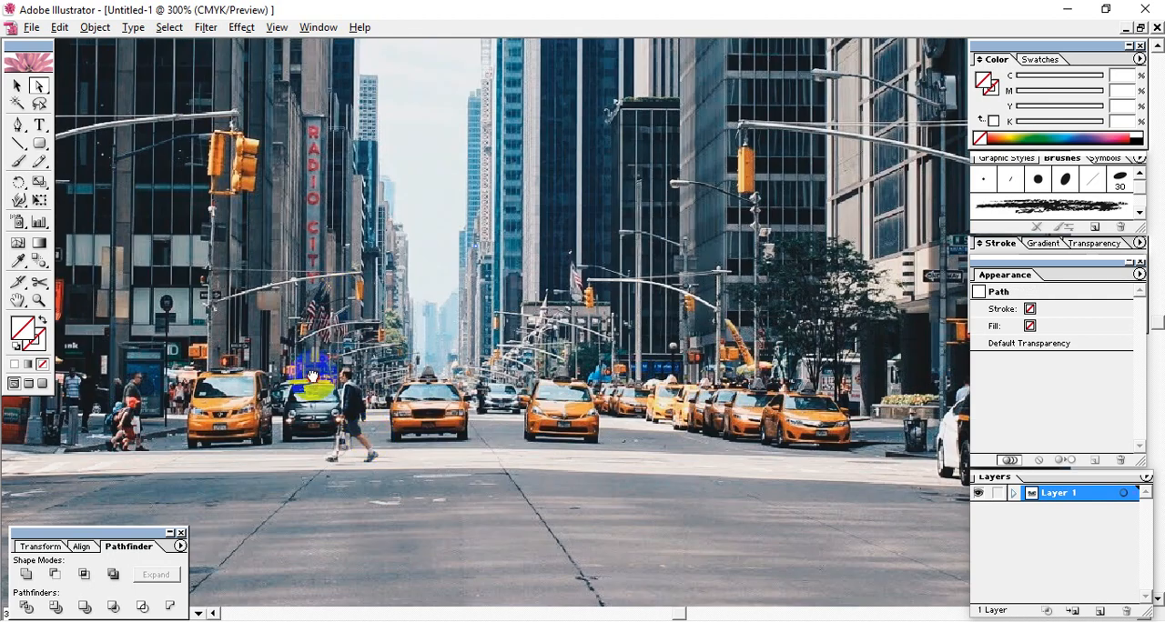
pyautogui.moveTo(313, 377); pyautogui.dragTo(583, 319)
pyautogui.moveTo(236, 446); pyautogui.dragTo(550, 377)
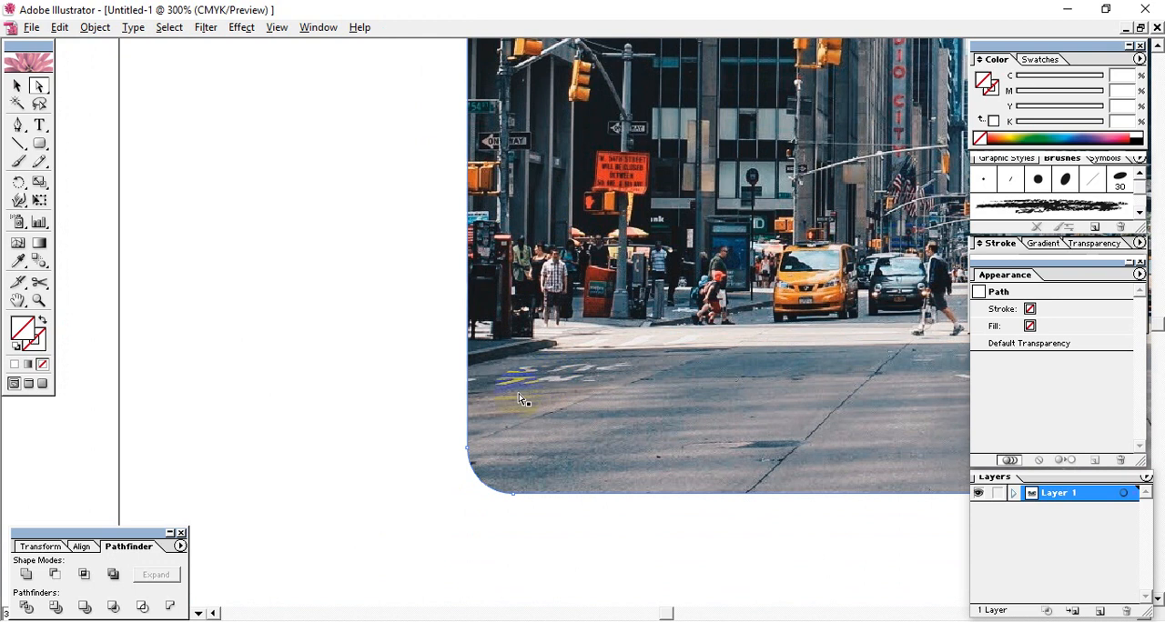
pyautogui.click(467, 452)
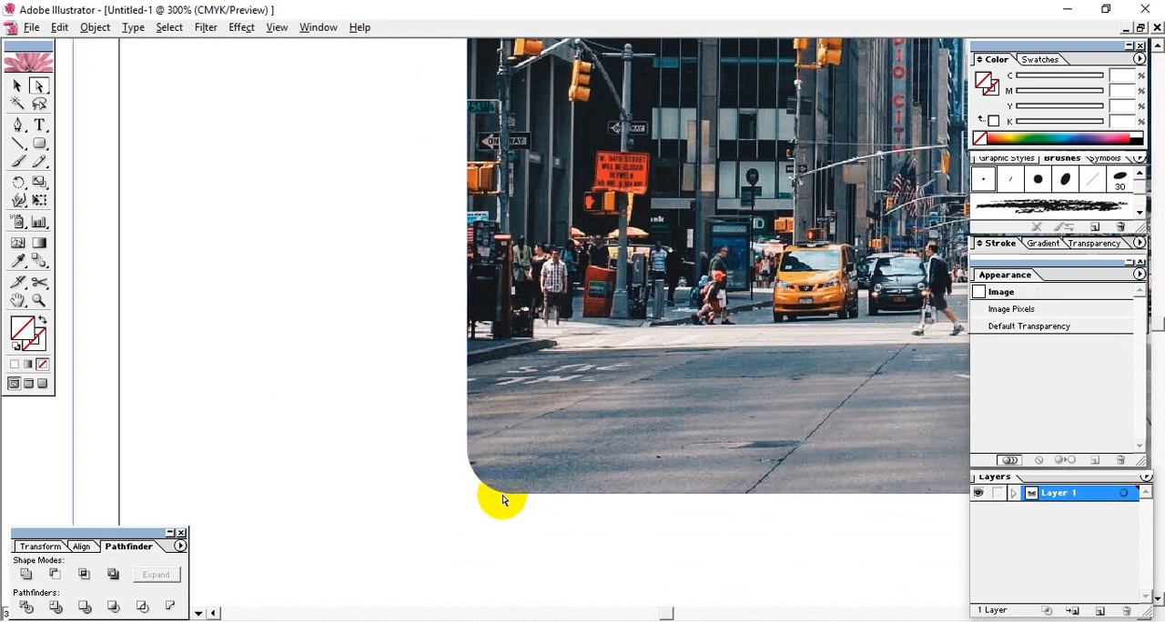
pyautogui.click(30, 459)
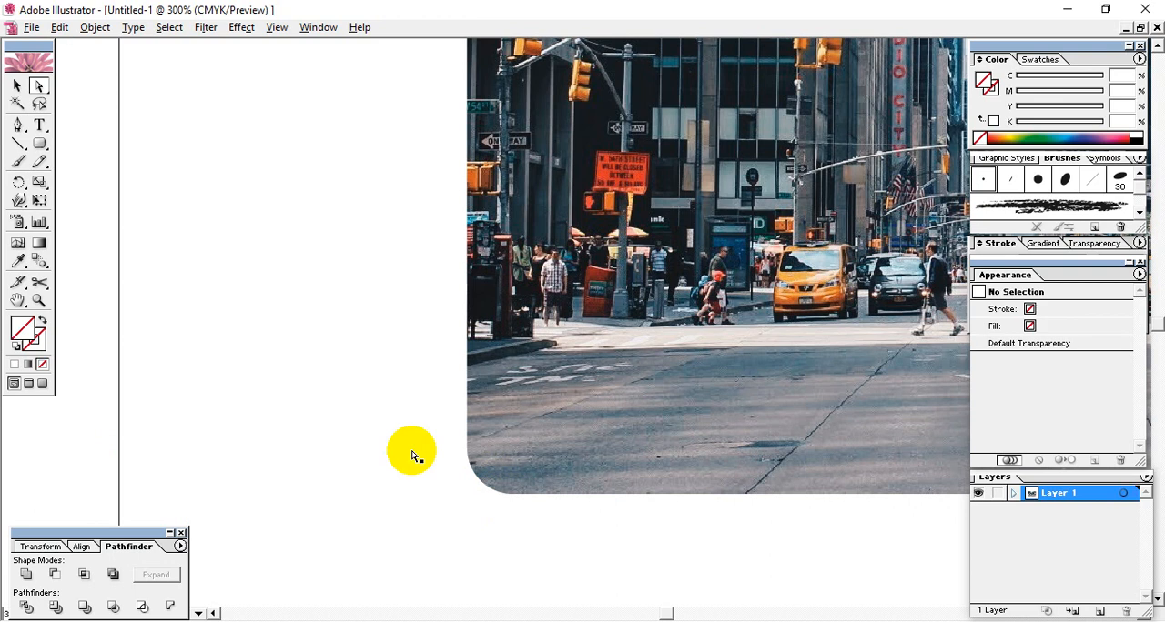
pyautogui.click(467, 457)
pyautogui.click(46, 473)
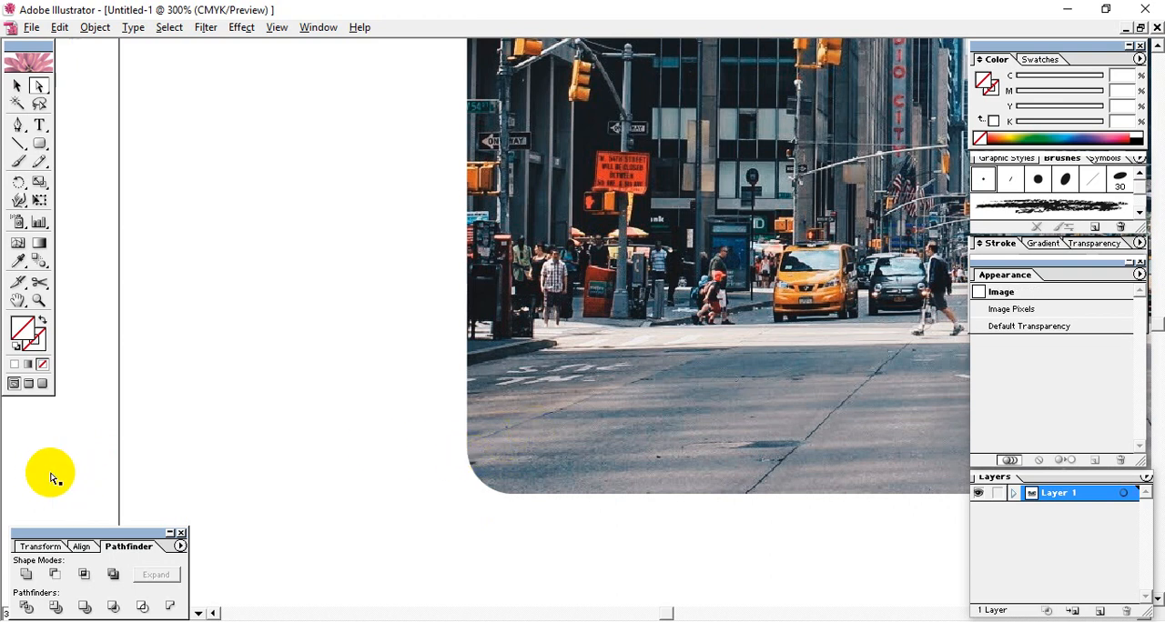
pyautogui.click(473, 463)
pyautogui.hotkey('ctrl', '-')
pyautogui.hotkey('ctrl', '-')
pyautogui.hotkey('ctrl', '-')
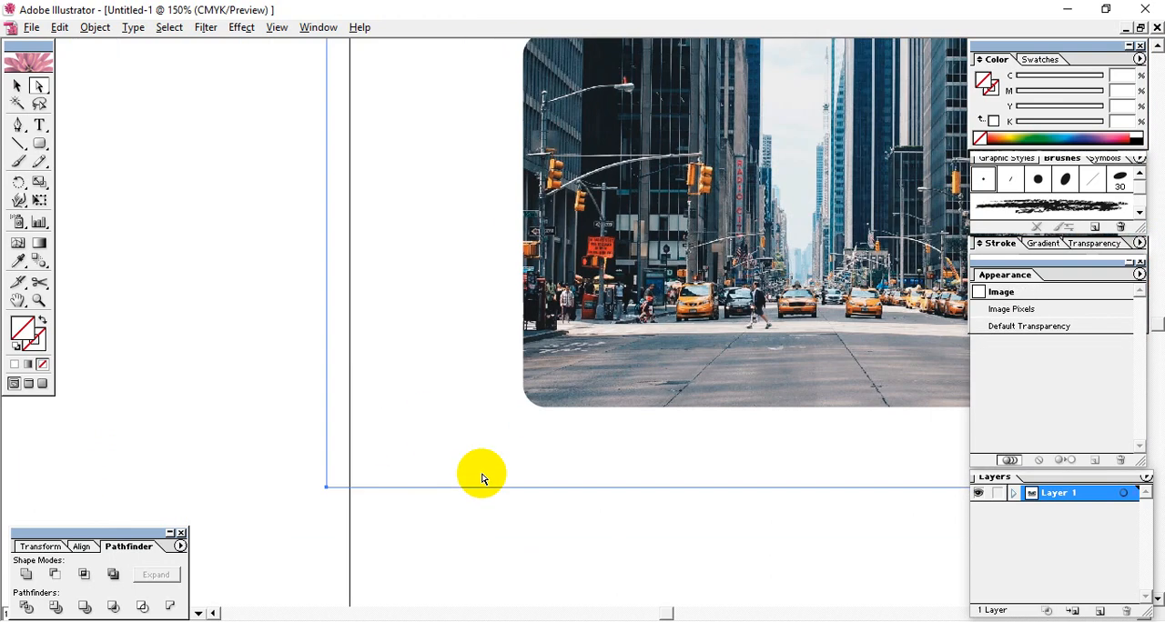
# - Select the left-side anchor points of the rounded-rectangle clipping path with Direct Selection and move them left to widen the mask
pyautogui.moveTo(618, 369); pyautogui.dragTo(559, 465)
pyautogui.click(242, 212)
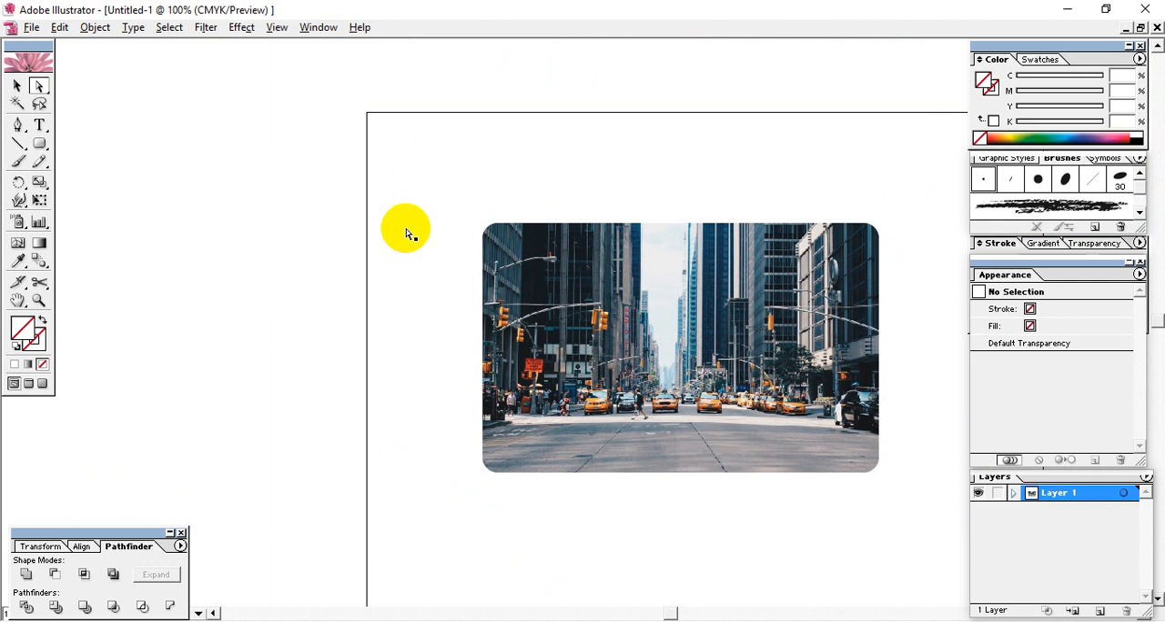
pyautogui.click(405, 204)
pyautogui.moveTo(408, 211); pyautogui.dragTo(514, 247)
pyautogui.moveTo(443, 211); pyautogui.dragTo(586, 337)
pyautogui.moveTo(417, 174); pyautogui.dragTo(520, 508)
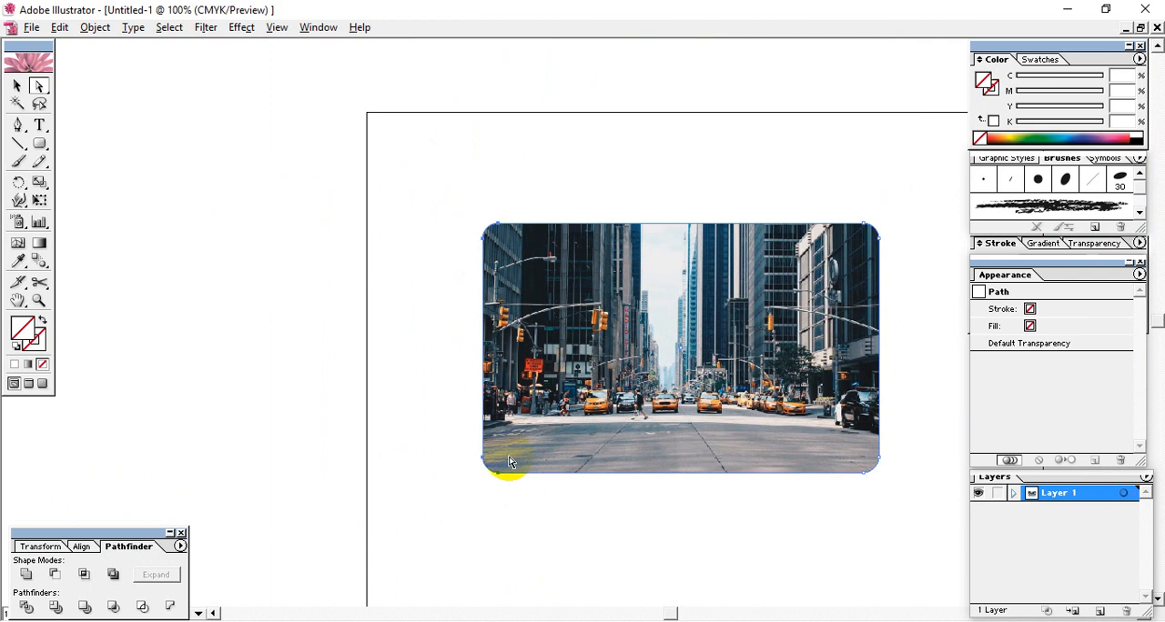
pyautogui.press('Left')
pyautogui.press('Left')
pyautogui.press('Left')
pyautogui.press('Left')
pyautogui.press('Left')
pyautogui.press('Left')
pyautogui.press('Left')
pyautogui.press('Left')
pyautogui.press('Left')
pyautogui.press('Left')
pyautogui.press('Left')
pyautogui.press('Left')
pyautogui.press('Left')
pyautogui.press('Left')
pyautogui.press('Left')
pyautogui.press('Left')
pyautogui.press('Left')
pyautogui.press('Left')
pyautogui.press('Left')
pyautogui.press('Left')
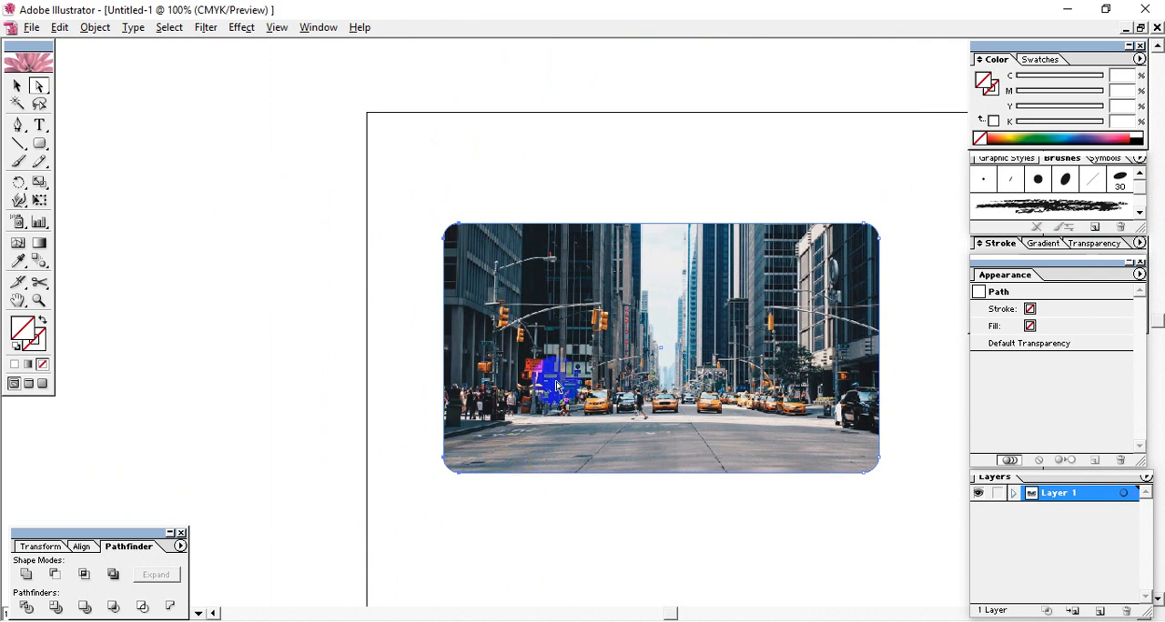
# - Reshape the clipping path by pulling its upper-right corner up and outward and its lower-left corner up and inward
pyautogui.click(846, 159)
pyautogui.moveTo(825, 187); pyautogui.dragTo(901, 276)
pyautogui.moveTo(879, 239); pyautogui.dragTo(897, 171)
pyautogui.click(897, 486)
pyautogui.moveTo(403, 405); pyautogui.dragTo(502, 417)
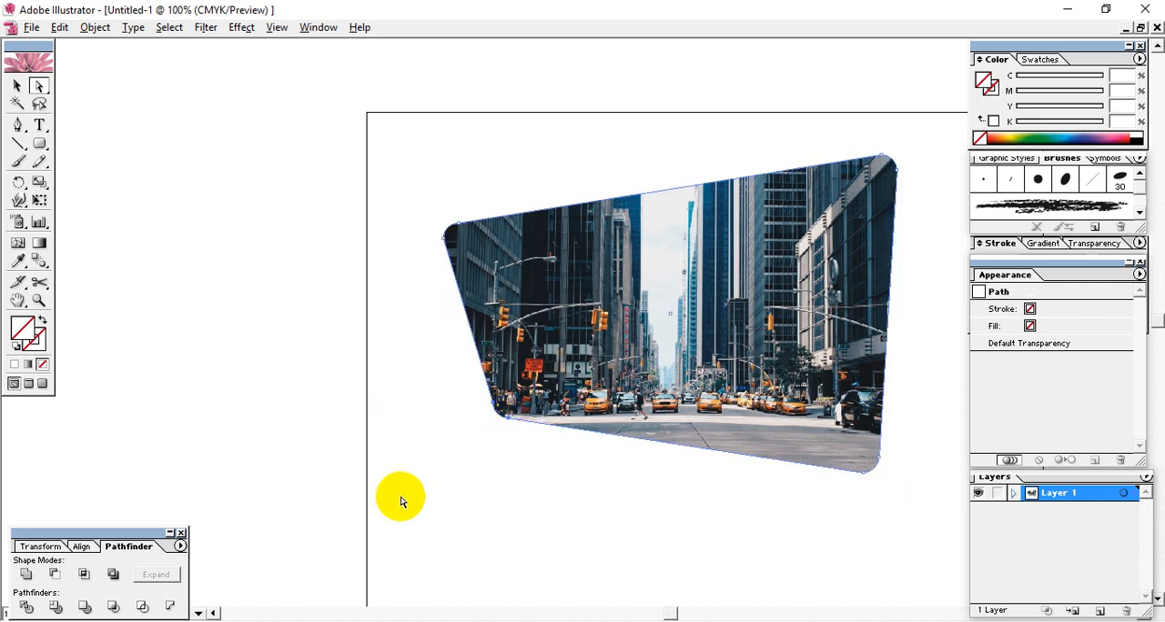
pyautogui.click(378, 442)
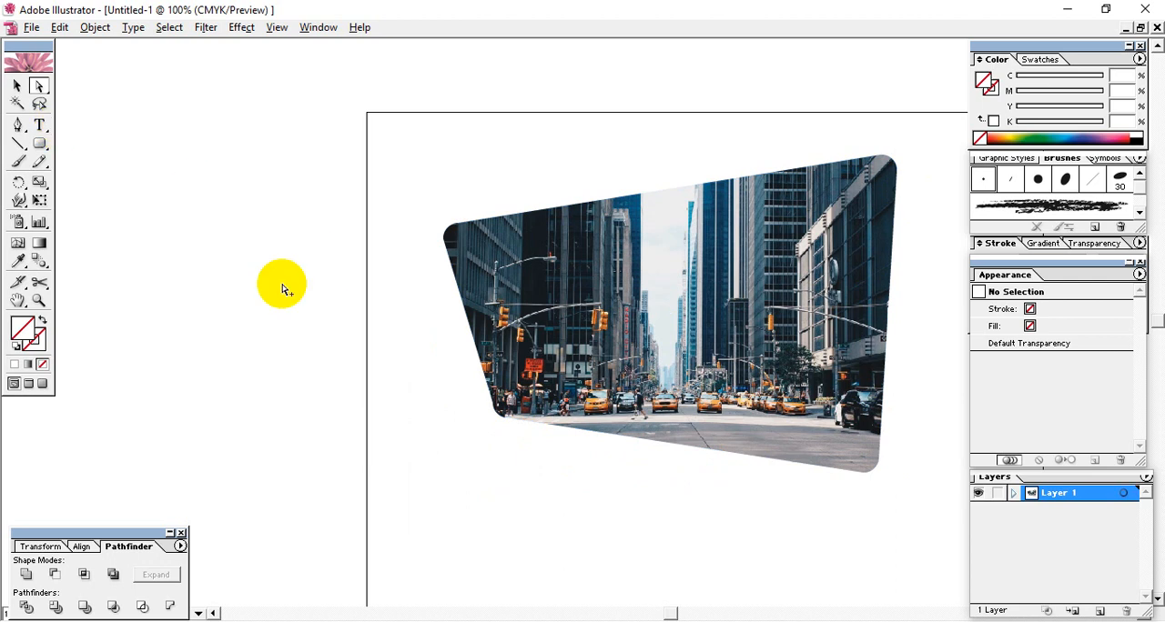
# - Shift only the photo slightly left and up inside the reshaped clipping path with Direct Selection
pyautogui.hotkey('ctrl', 'z')
pyautogui.click(253, 258)
pyautogui.moveTo(564, 338); pyautogui.dragTo(508, 312)
pyautogui.moveTo(611, 367); pyautogui.dragTo(644, 367)
# - Move the photo and its clipping path together slightly down and left with the Selection tool, leaving nothing selected
pyautogui.click(17, 85)
pyautogui.click(420, 264)
pyautogui.click(591, 372)
pyautogui.click(209, 254)
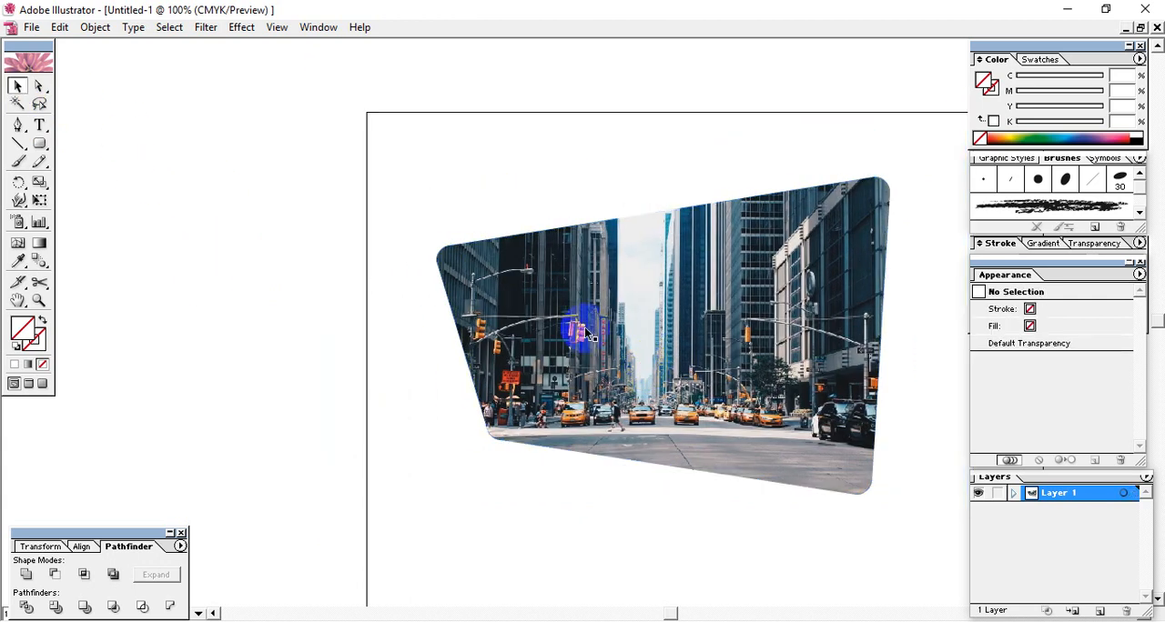
pyautogui.click(587, 335)
pyautogui.click(294, 293)
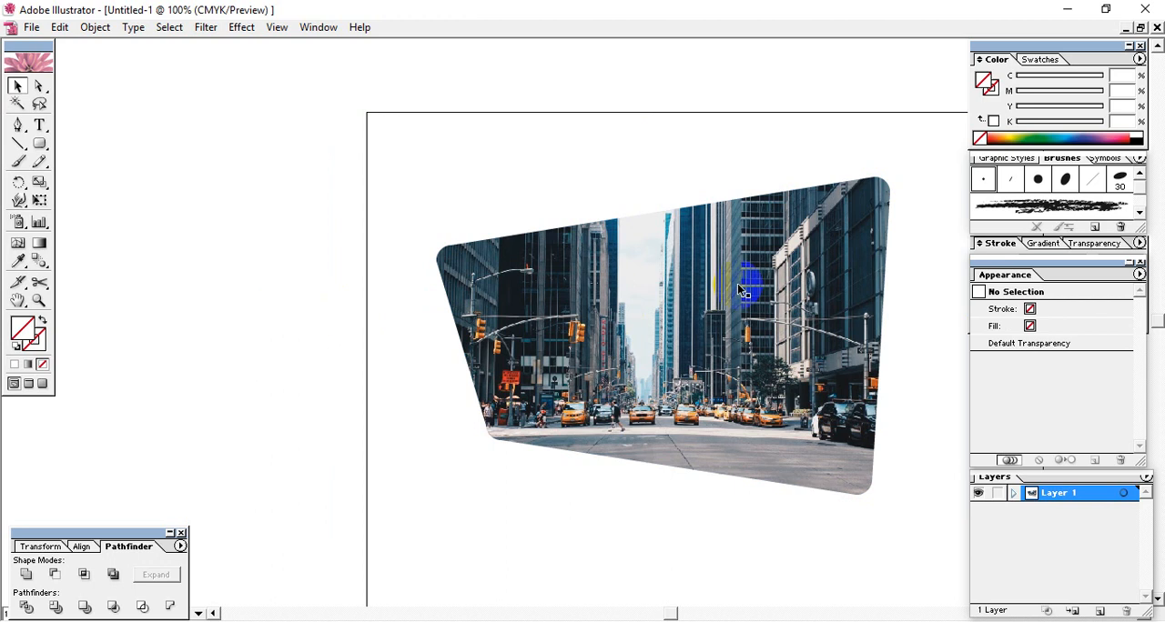
# - Draw a closed three-point curved path with the Pen tool off the clipped photo's upper-left corner, and undo it
pyautogui.click(18, 124)
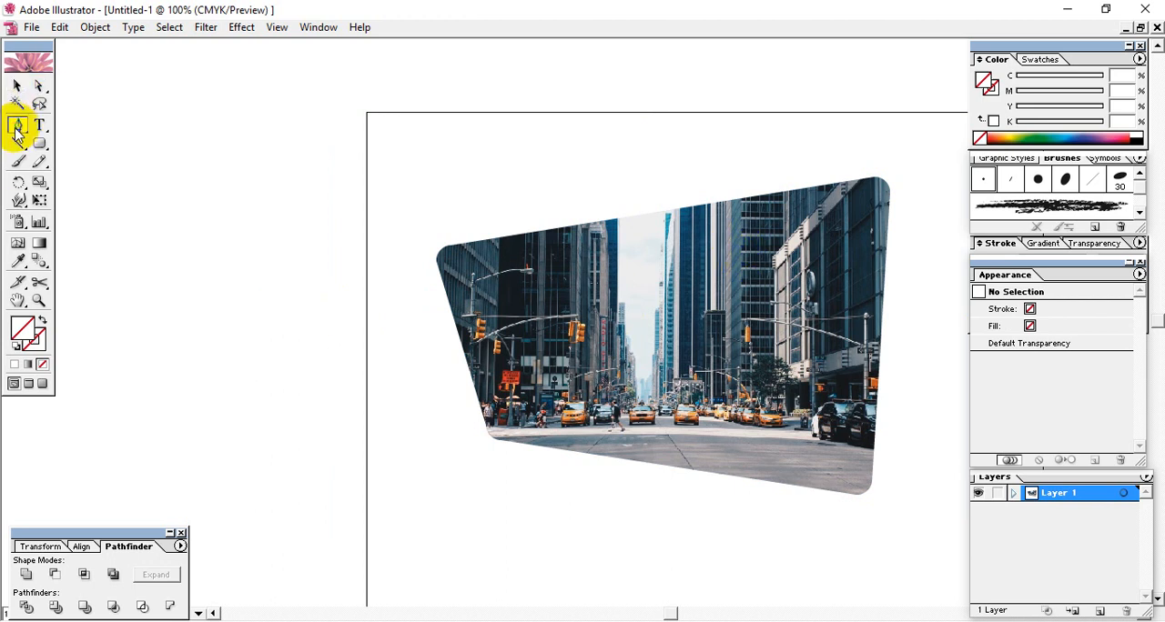
pyautogui.click(229, 260)
pyautogui.moveTo(472, 120); pyautogui.dragTo(729, 101)
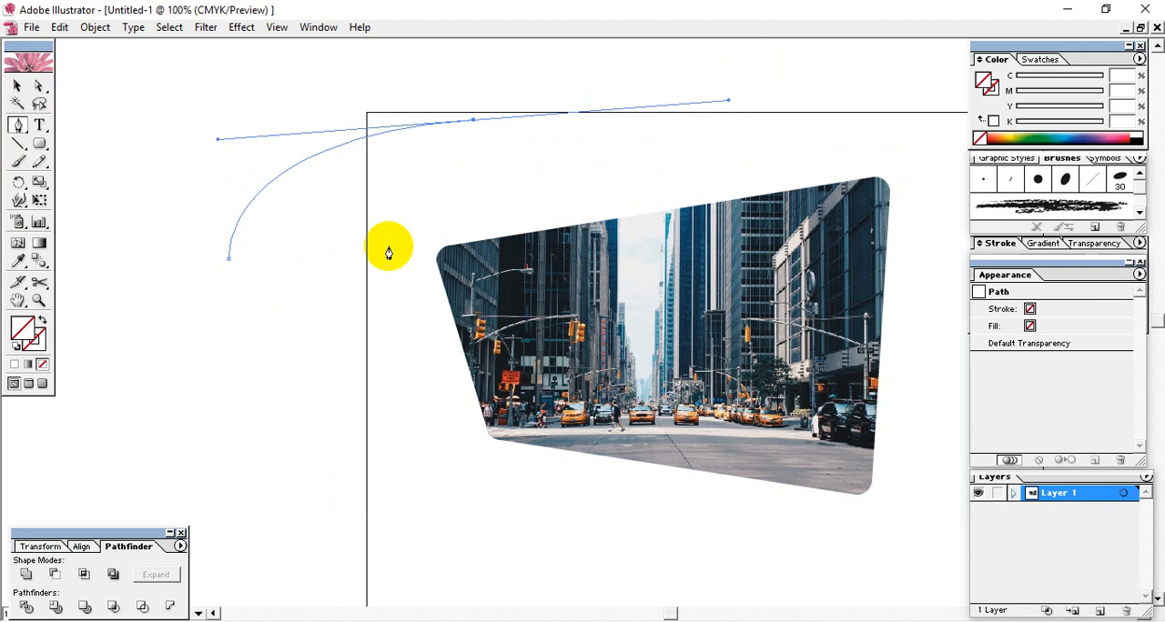
pyautogui.moveTo(372, 259); pyautogui.dragTo(300, 307)
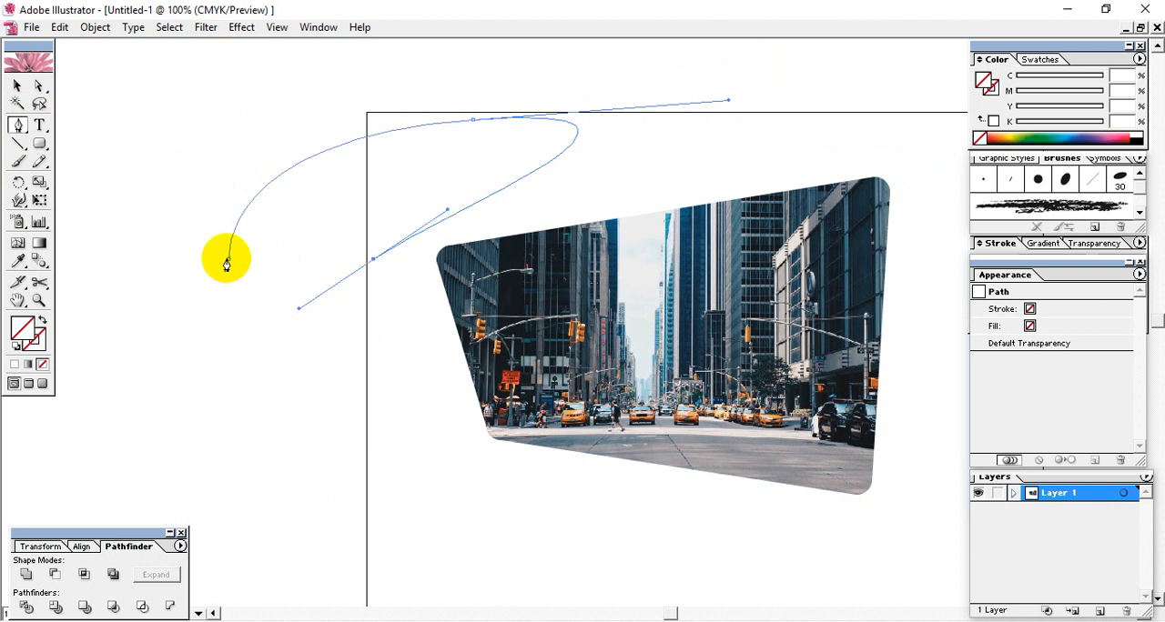
pyautogui.click(228, 259)
pyautogui.click(17, 85)
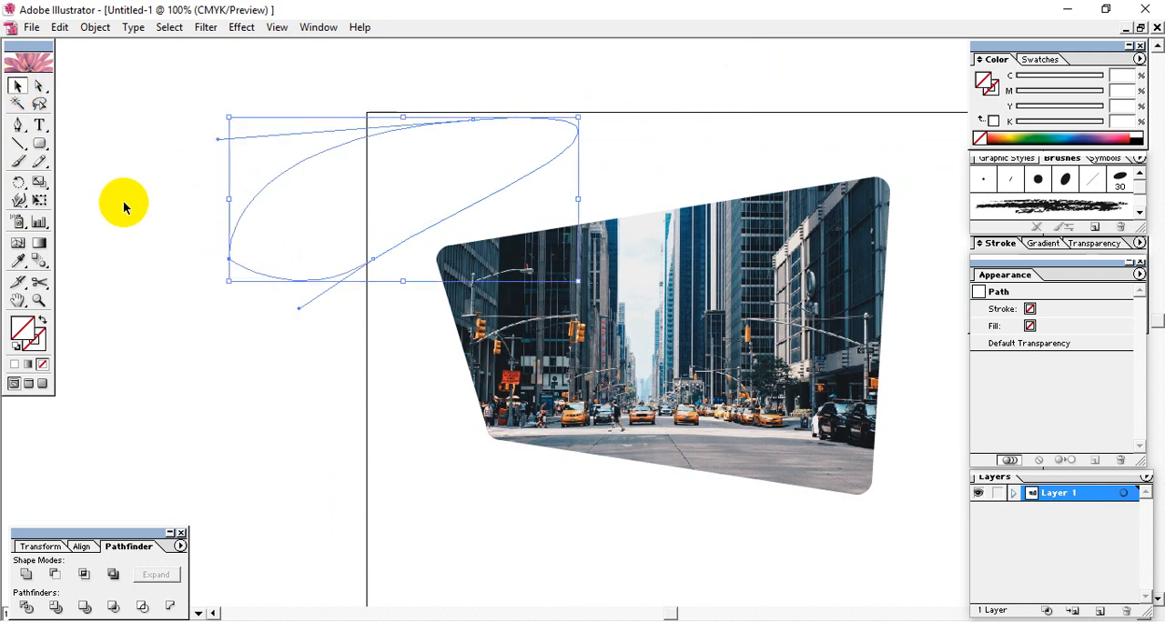
pyautogui.hotkey('ctrl', 'z')
pyautogui.click(124, 202)
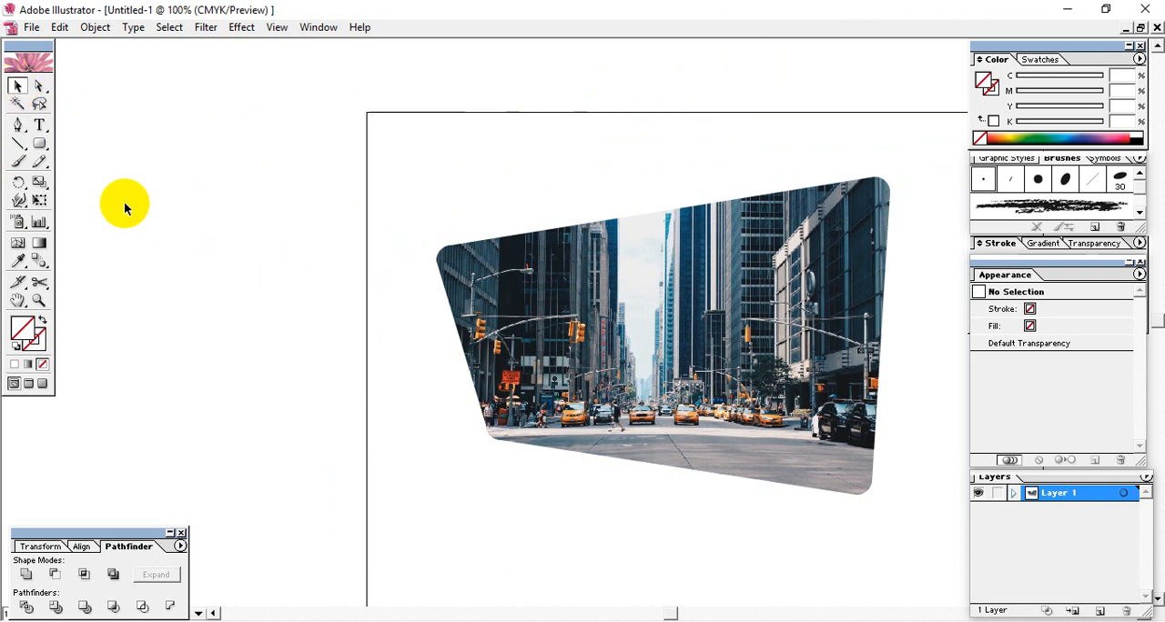